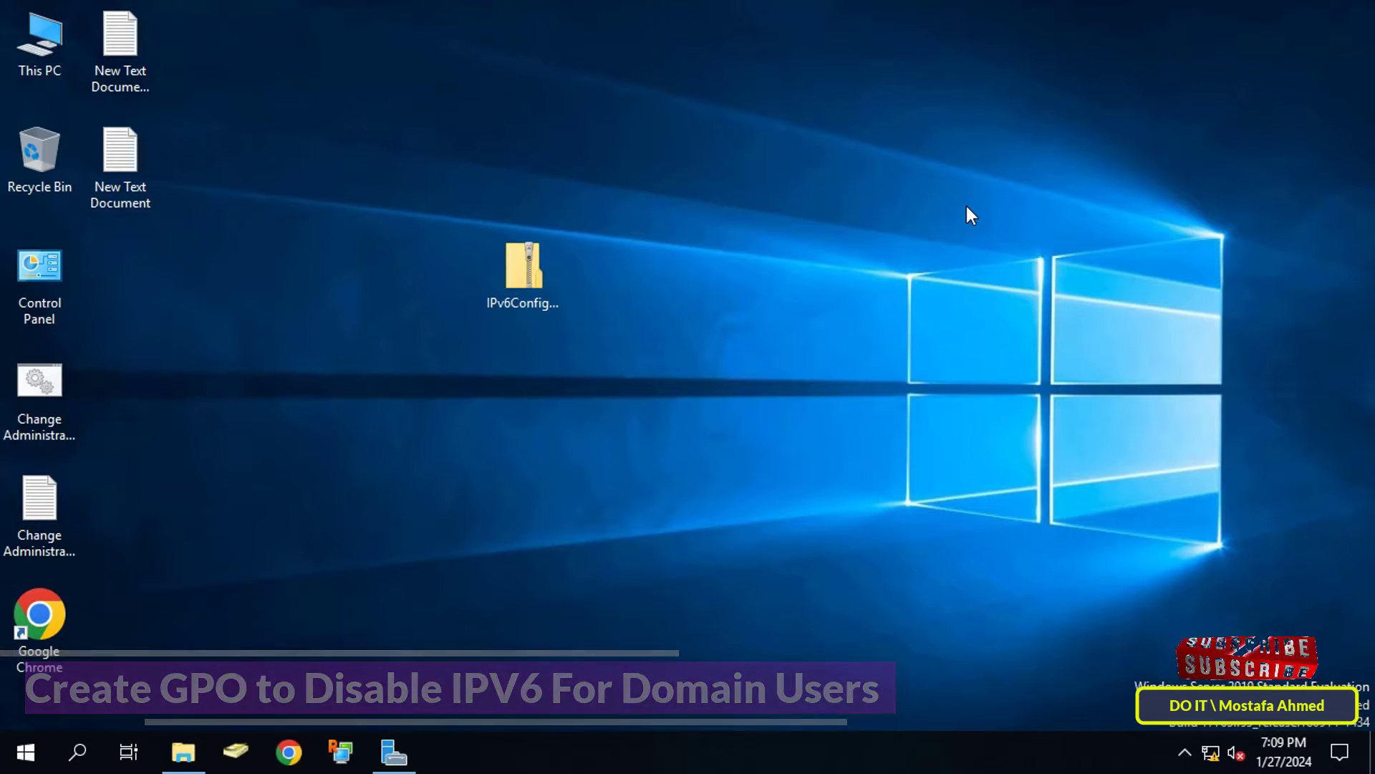
Extract the IPv6Configuration zip to a desktop IPv6Configuration folder holding the .adml and .admx templates
click(543, 272)
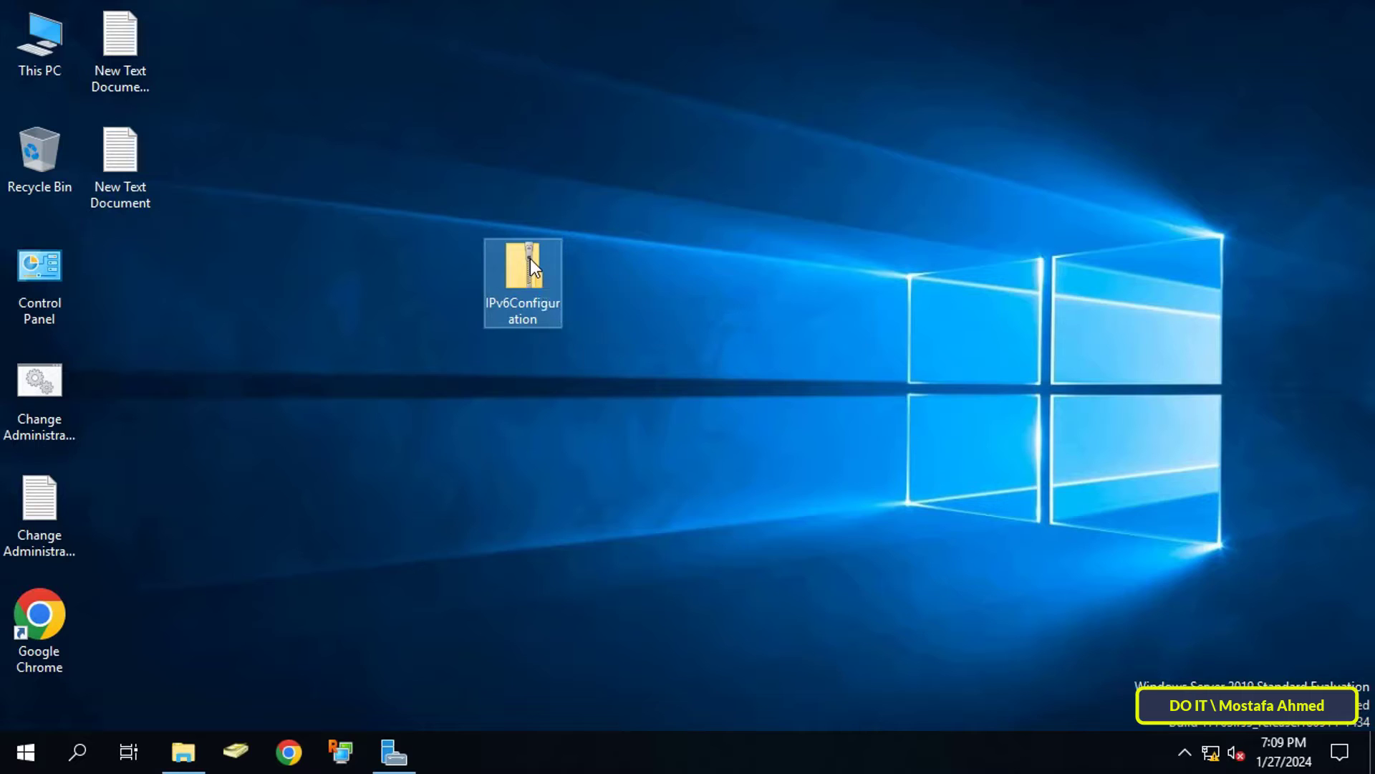
double_click(530, 260)
right_click(530, 259)
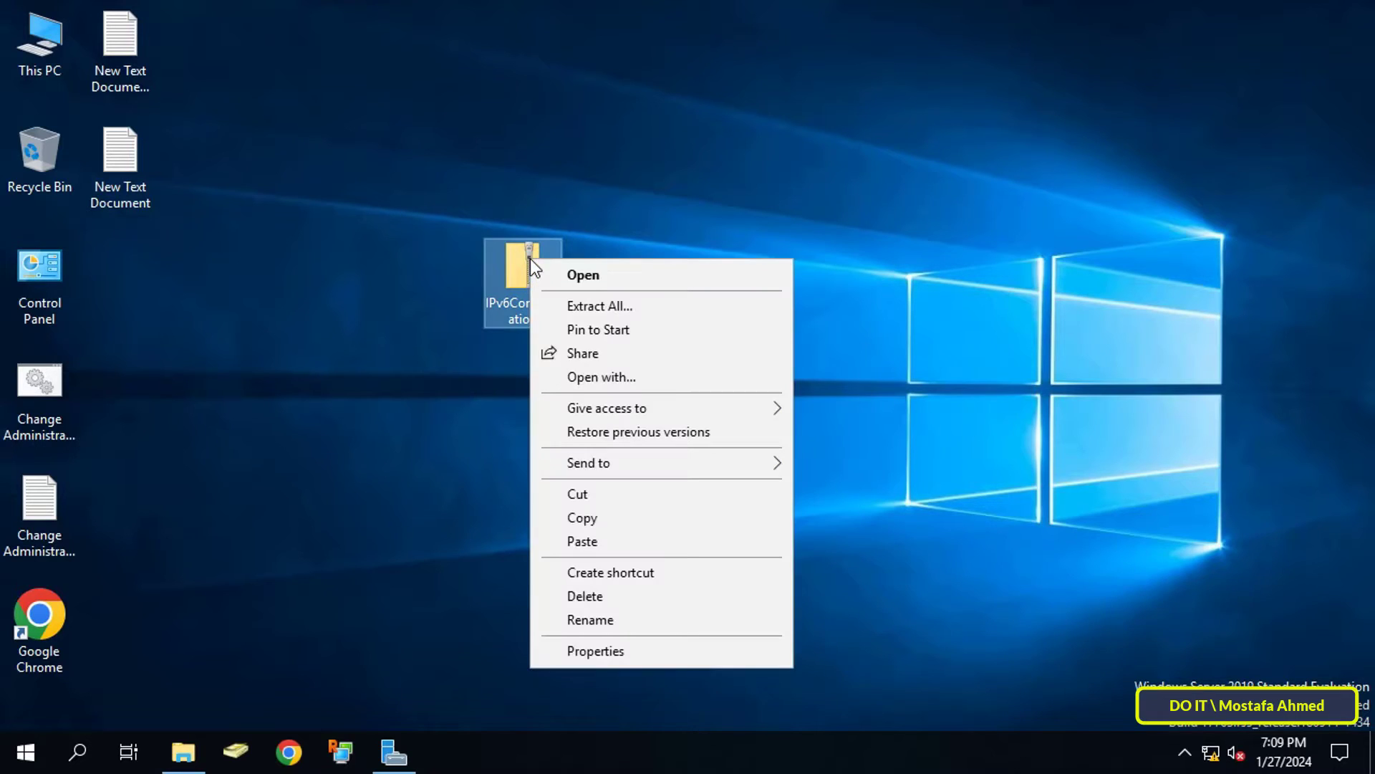
click(656, 303)
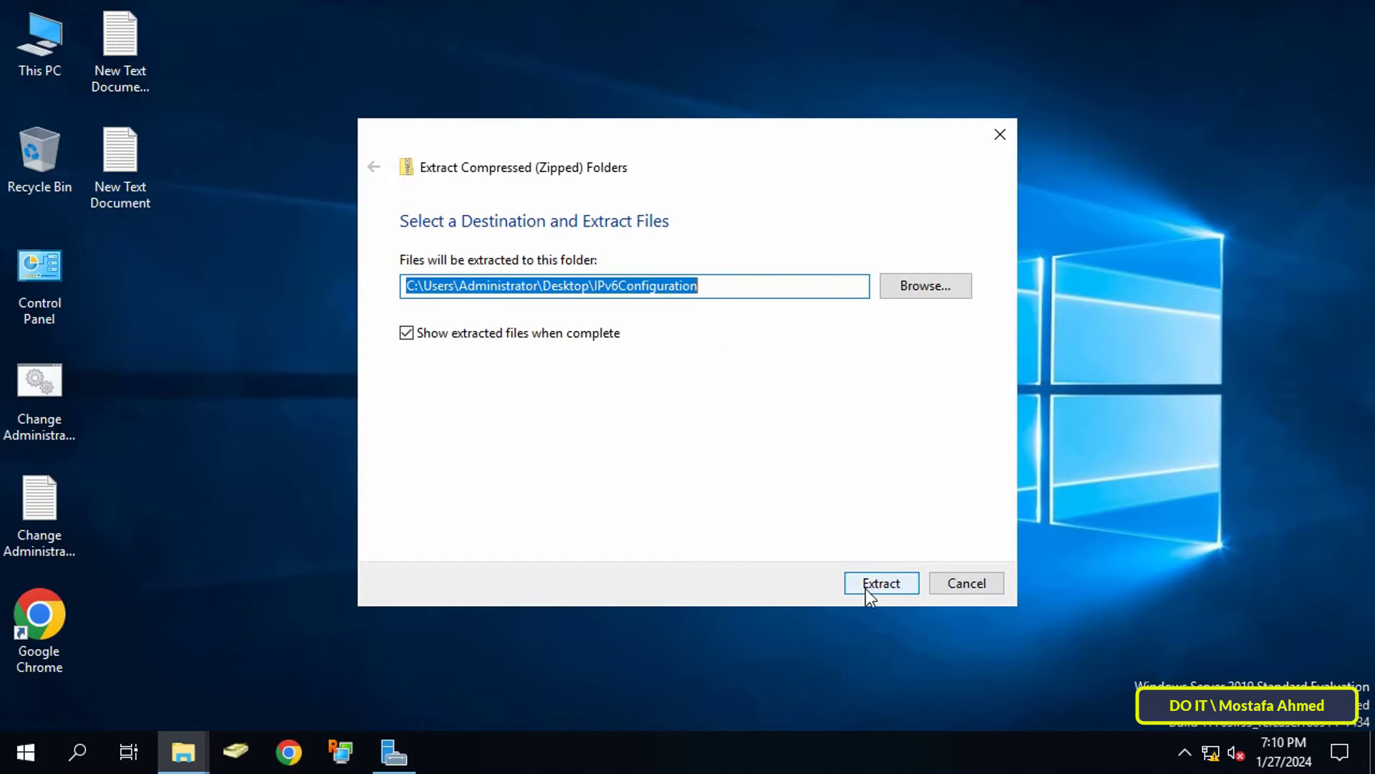
click(865, 586)
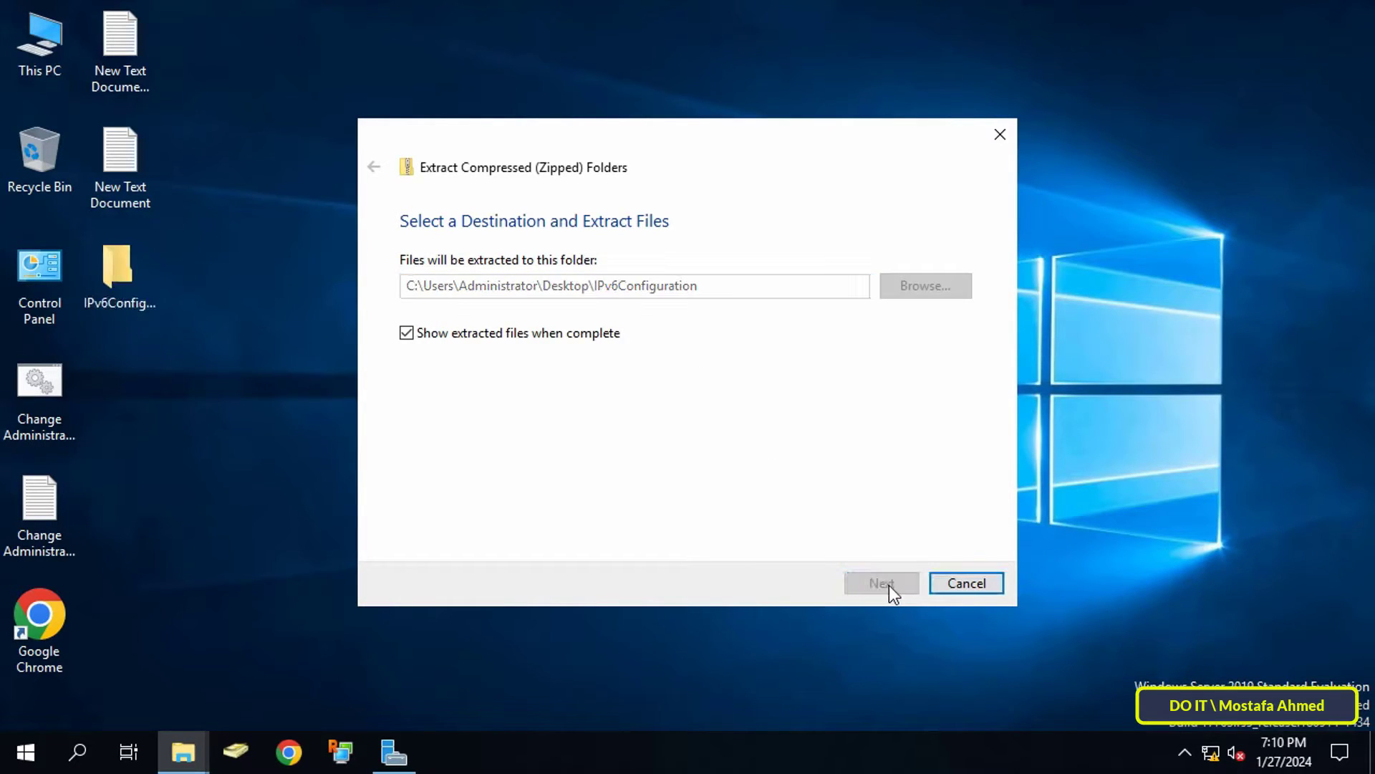
click(962, 584)
click(350, 404)
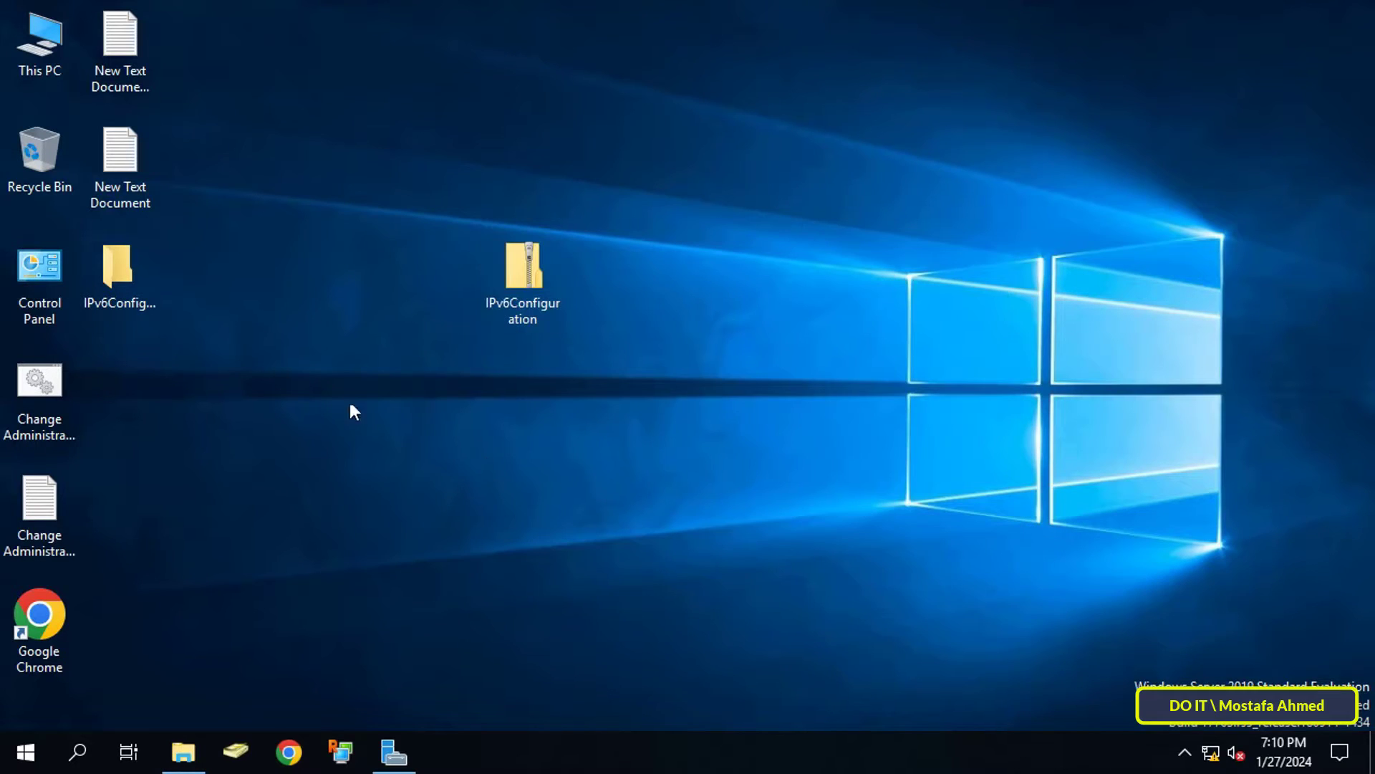
Open the extracted IPv6Configuration folder, and C:\Windows\PolicyDefinitions in a second window
double_click(132, 279)
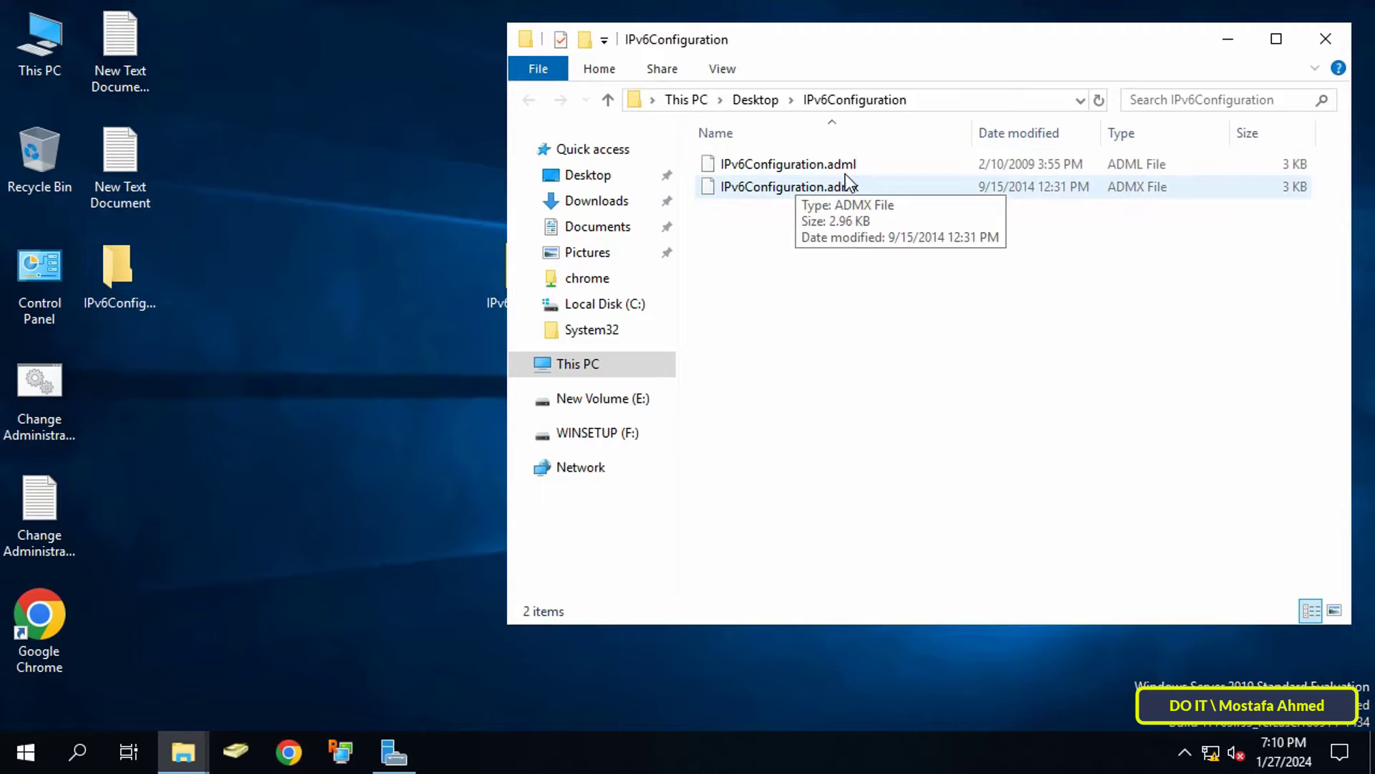
click(813, 169)
click(802, 186)
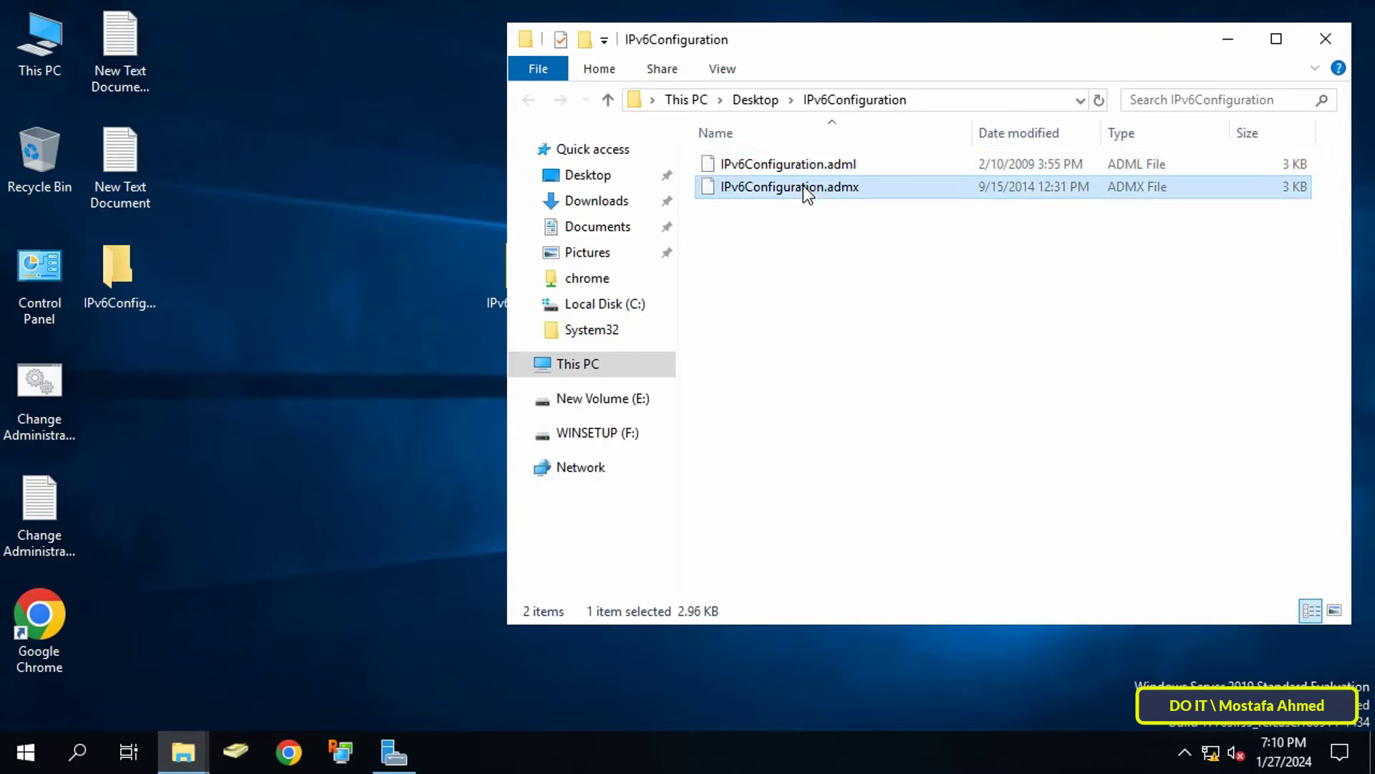
click(831, 166)
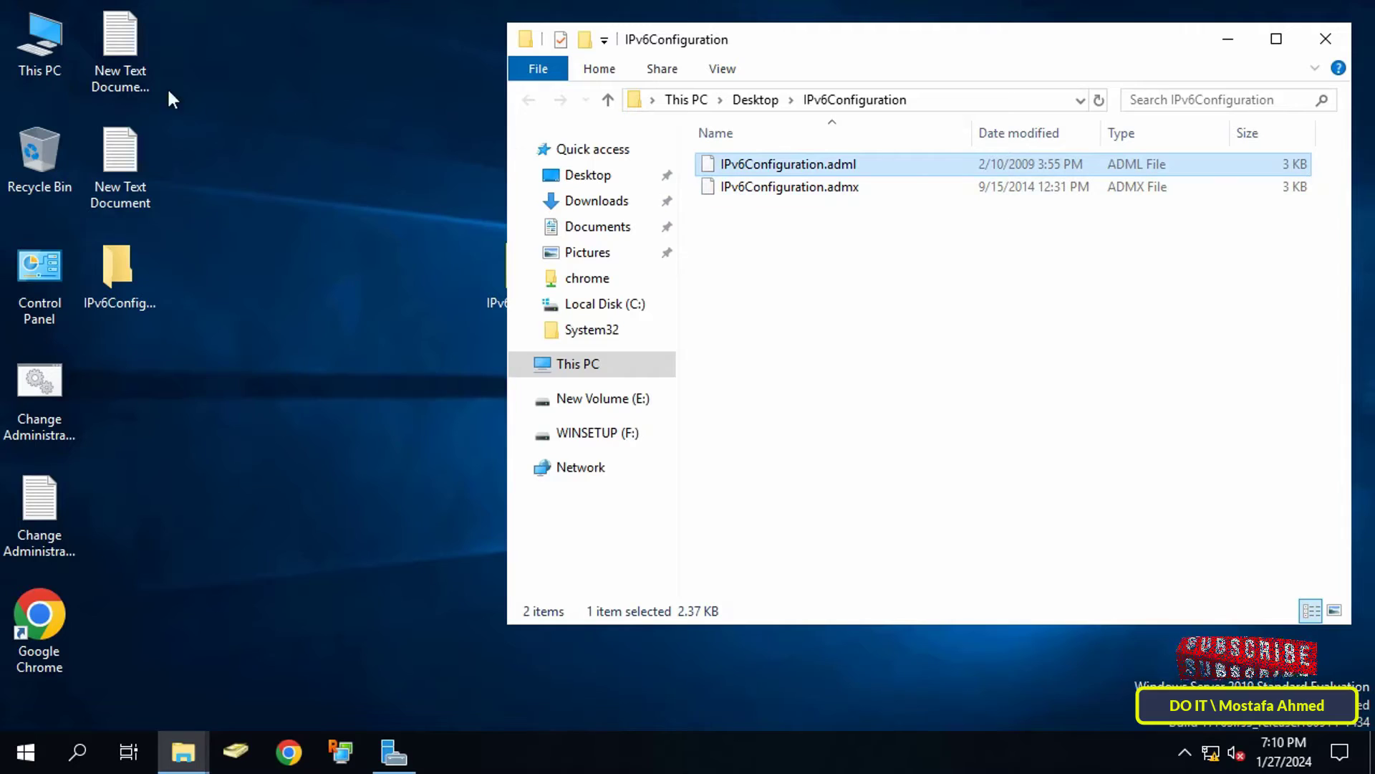
double_click(51, 45)
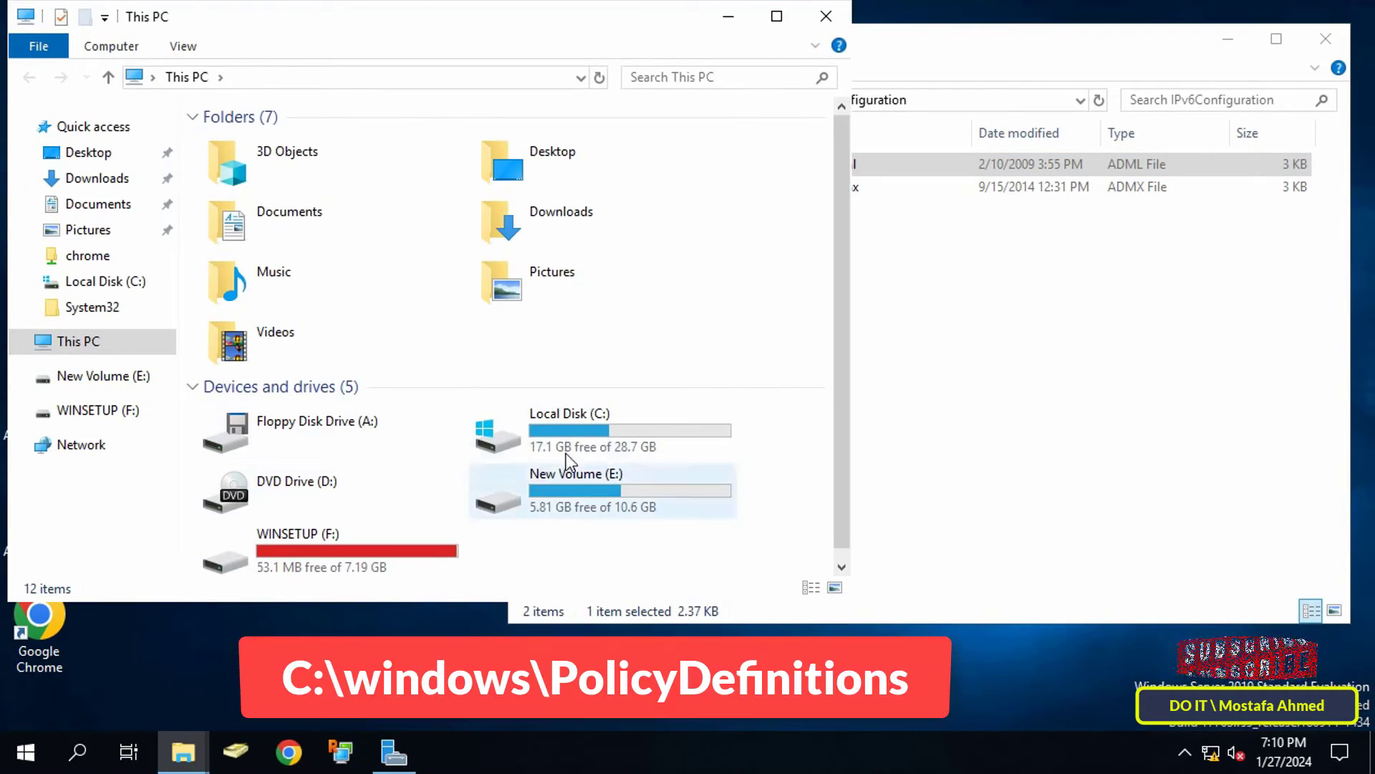
click(598, 427)
double_click(562, 423)
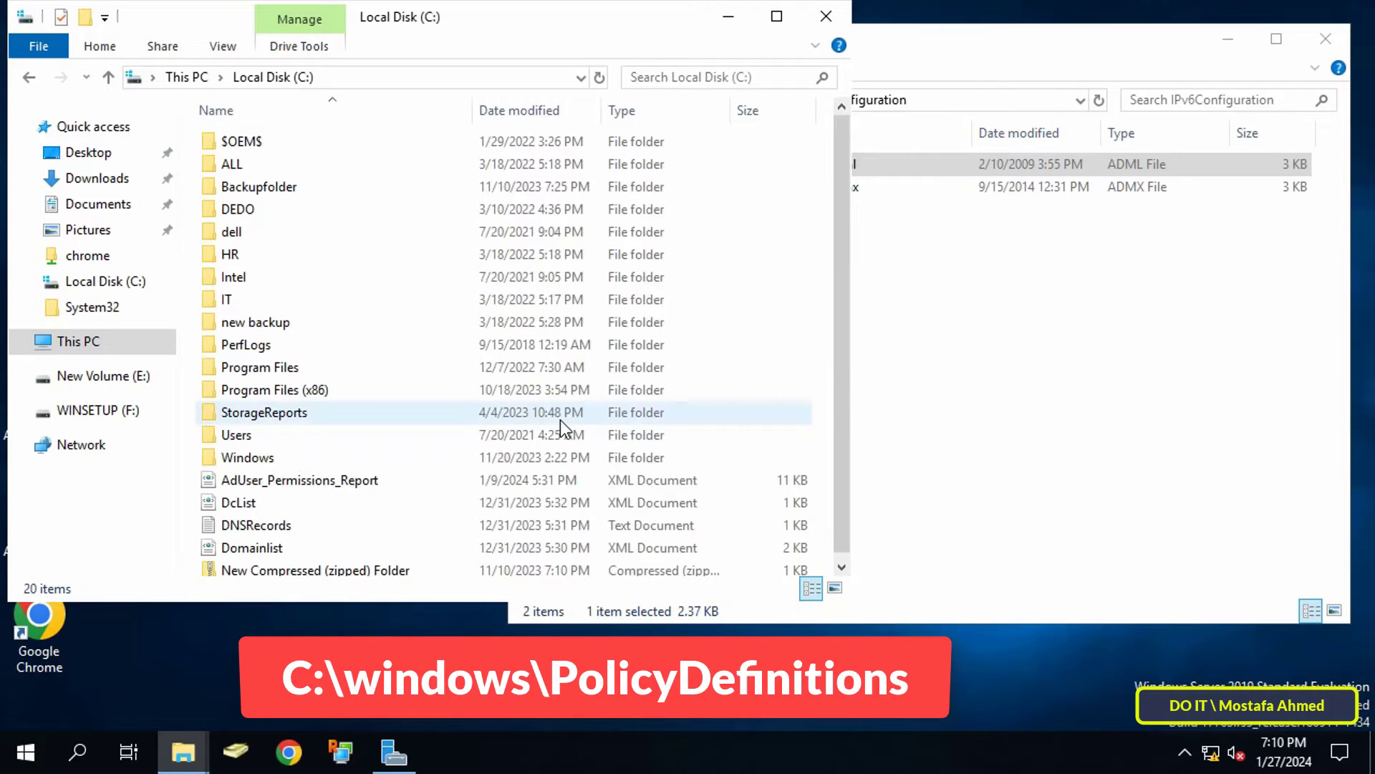
double_click(270, 457)
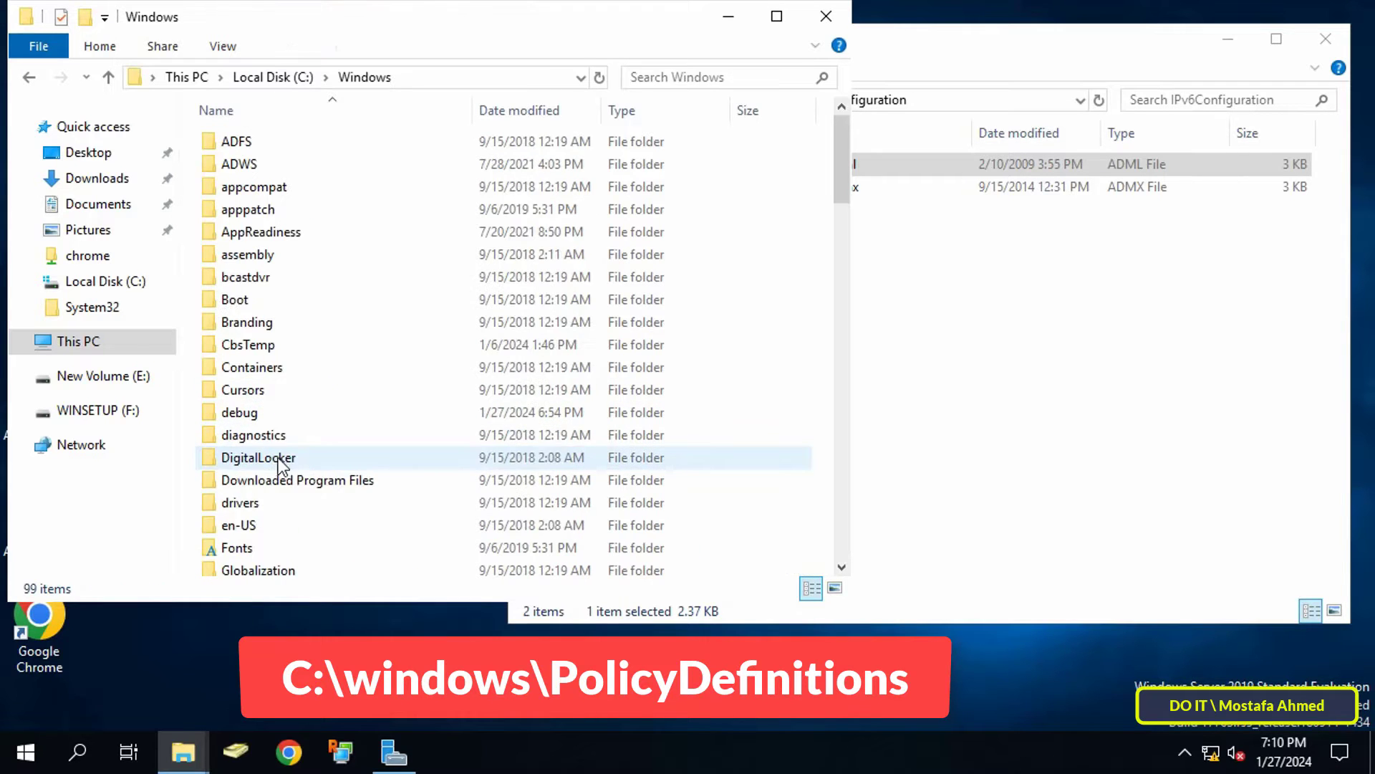
scroll(279, 358, down, 12)
click(269, 203)
double_click(270, 203)
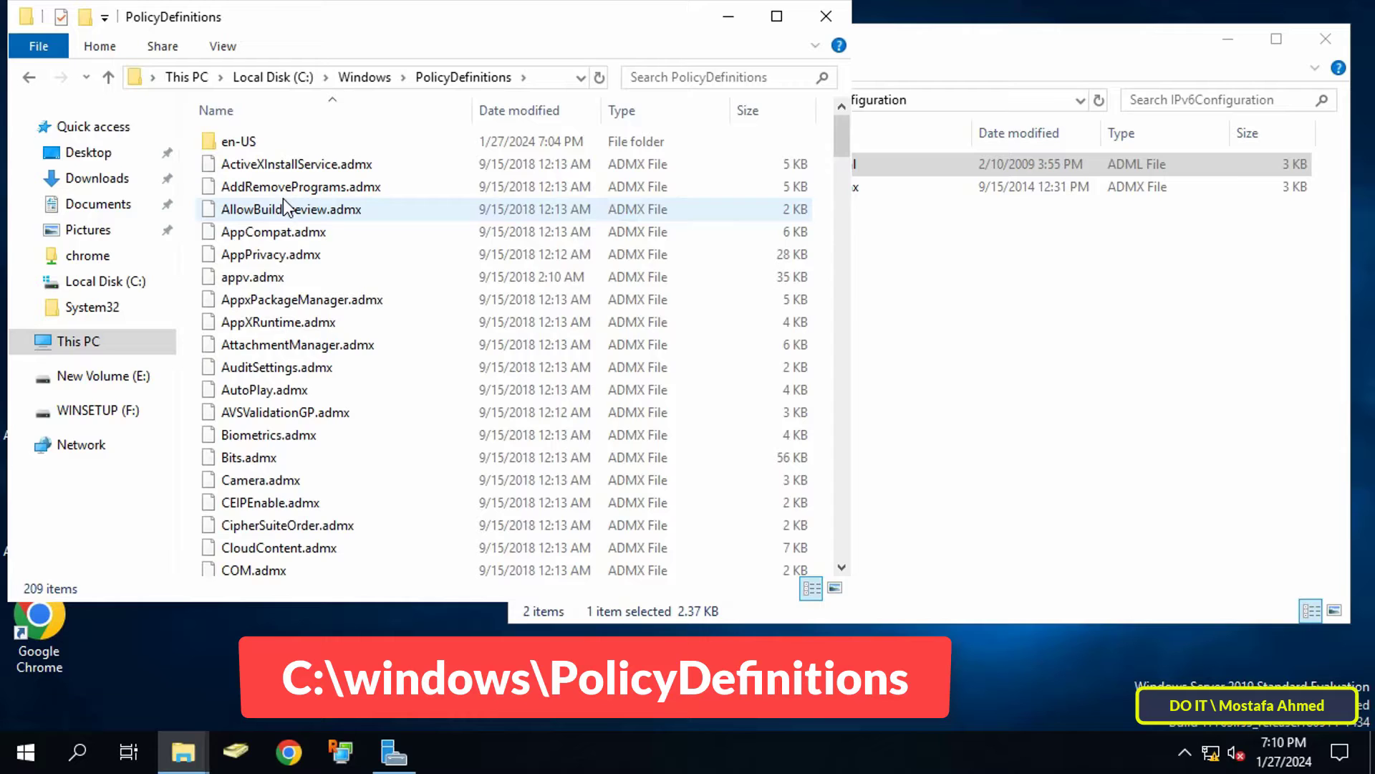
Copy IPv6Configuration.admx and paste it into C:\Windows\PolicyDefinitions
click(962, 337)
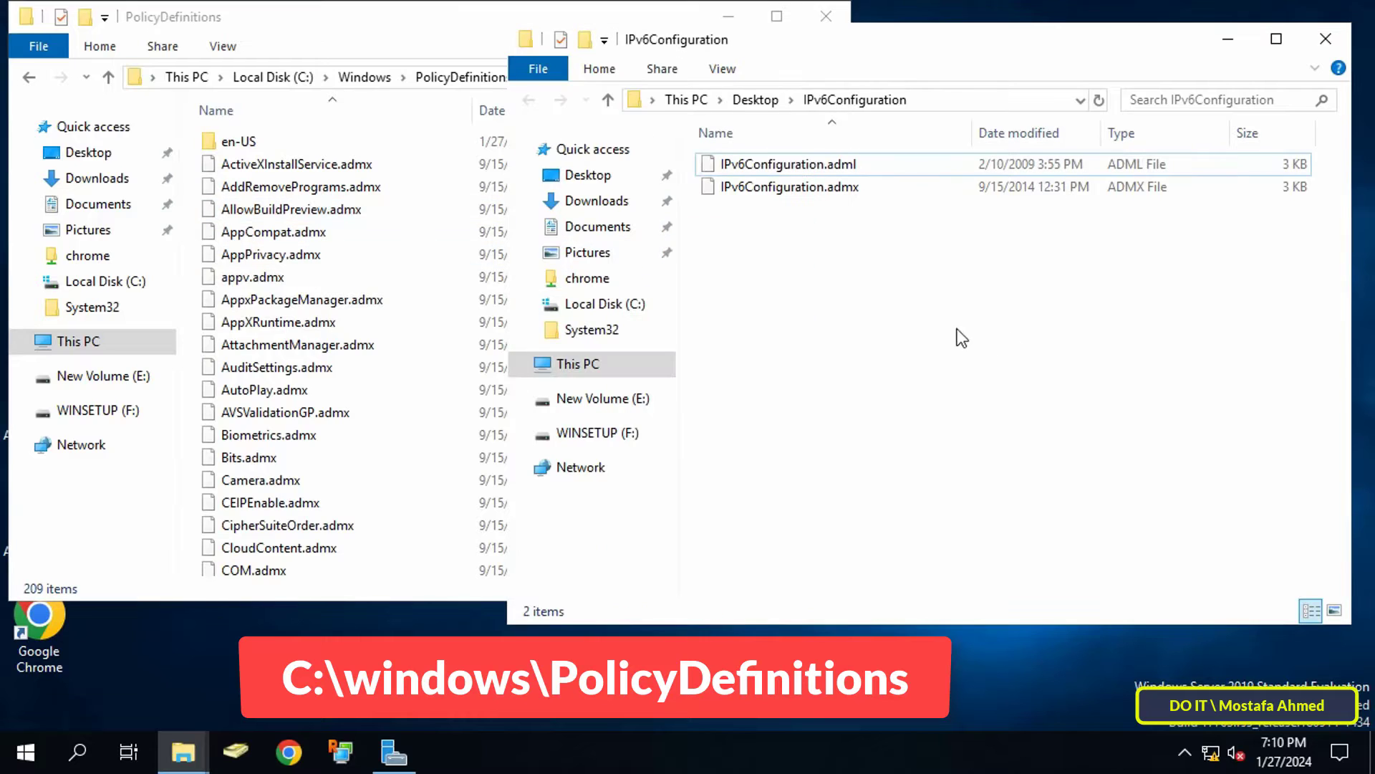
click(824, 184)
right_click(823, 184)
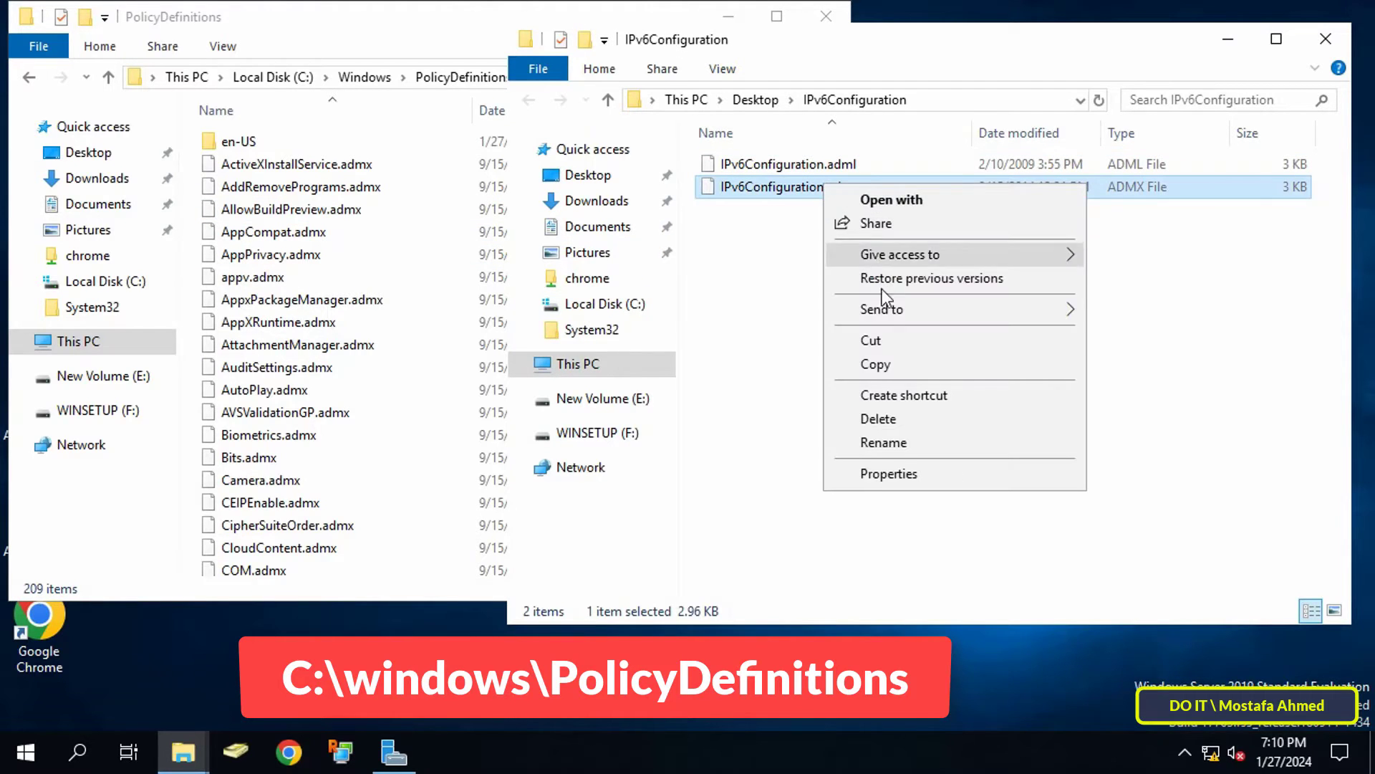
click(876, 364)
right_click(745, 410)
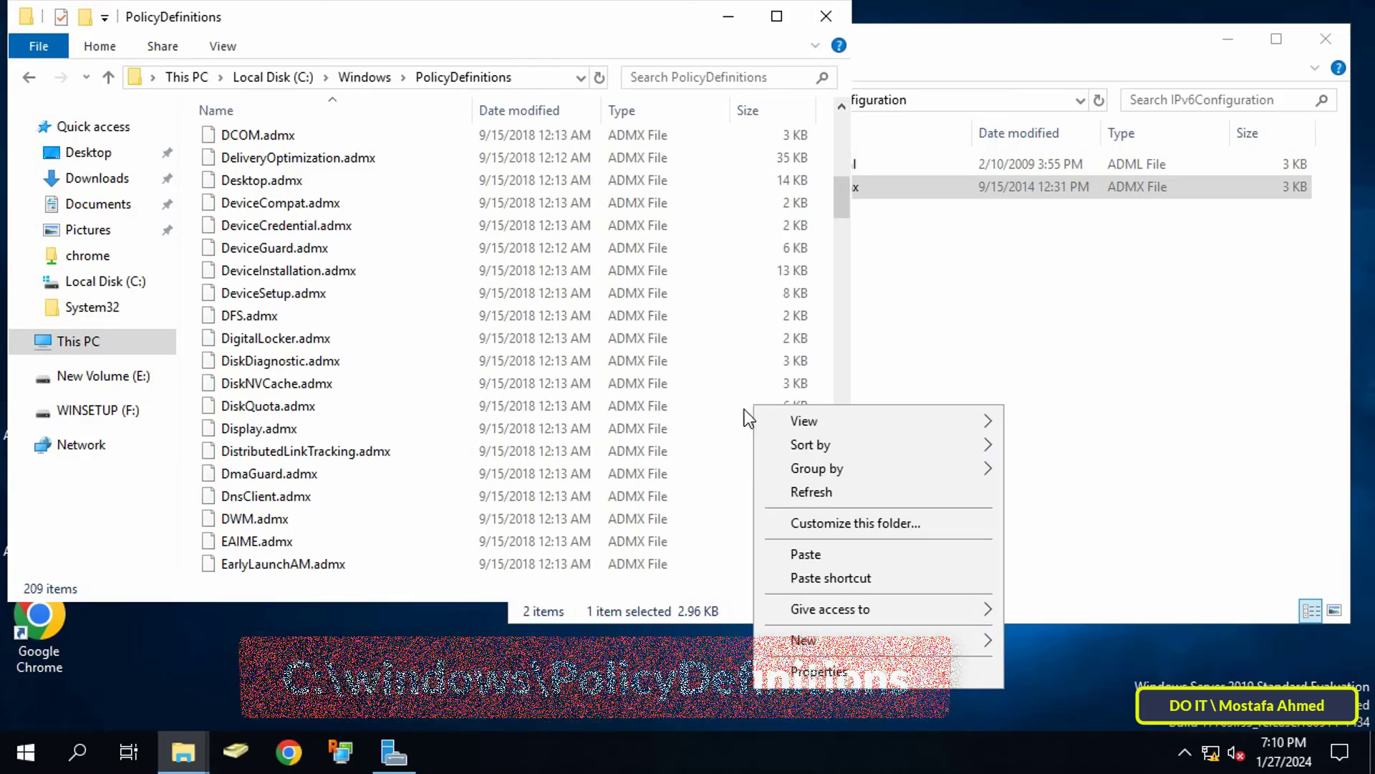
click(801, 554)
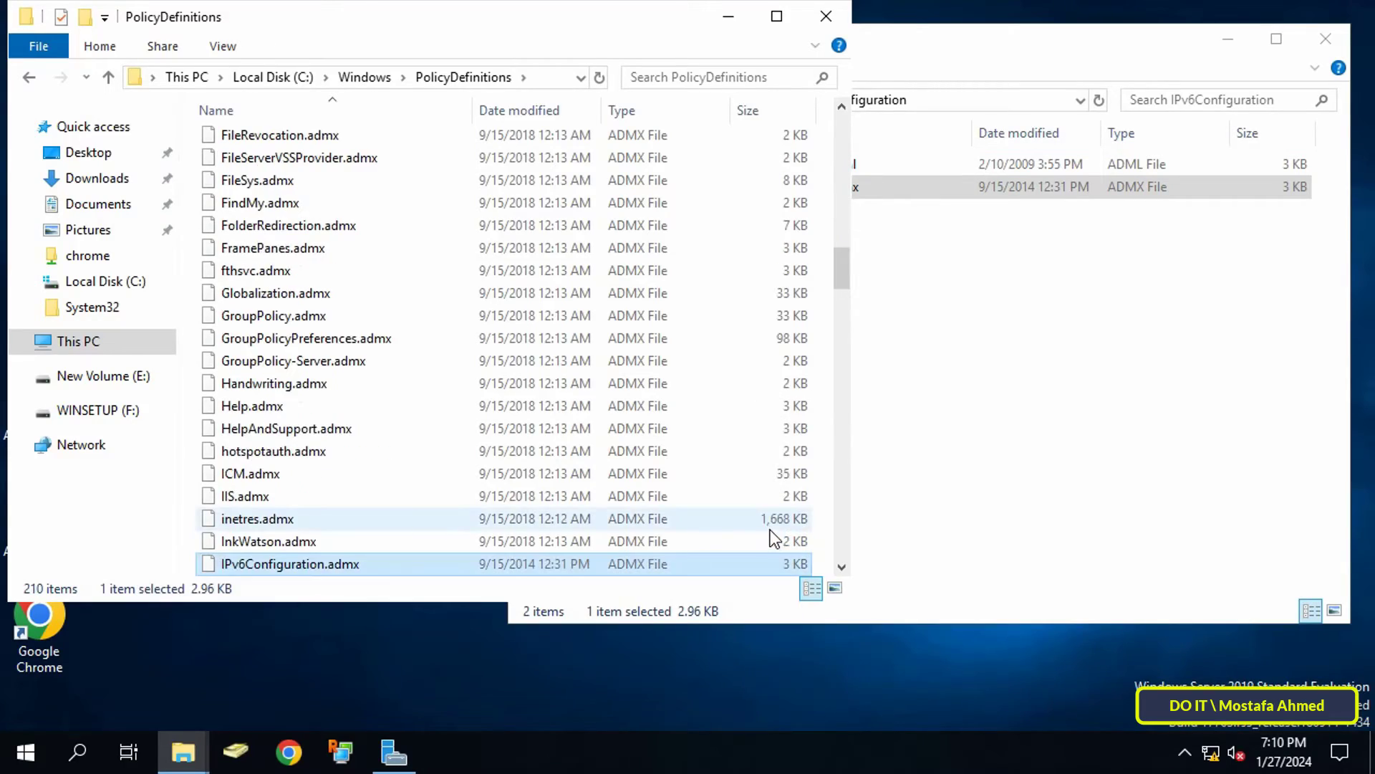
scroll(355, 505, up, 20)
scroll(359, 501, up, 3)
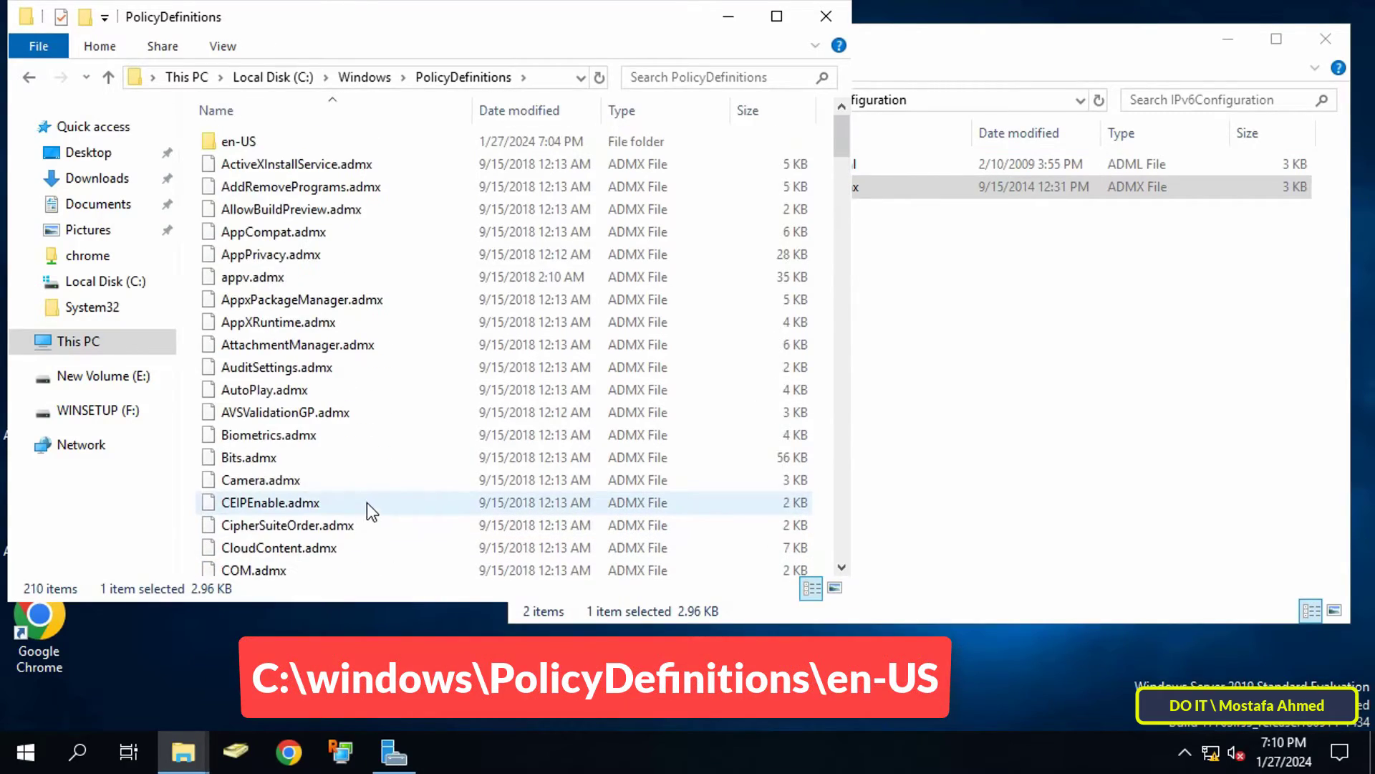
Copy IPv6Configuration.adml into PolicyDefinitions\en-US, then close both Explorer windows
click(239, 142)
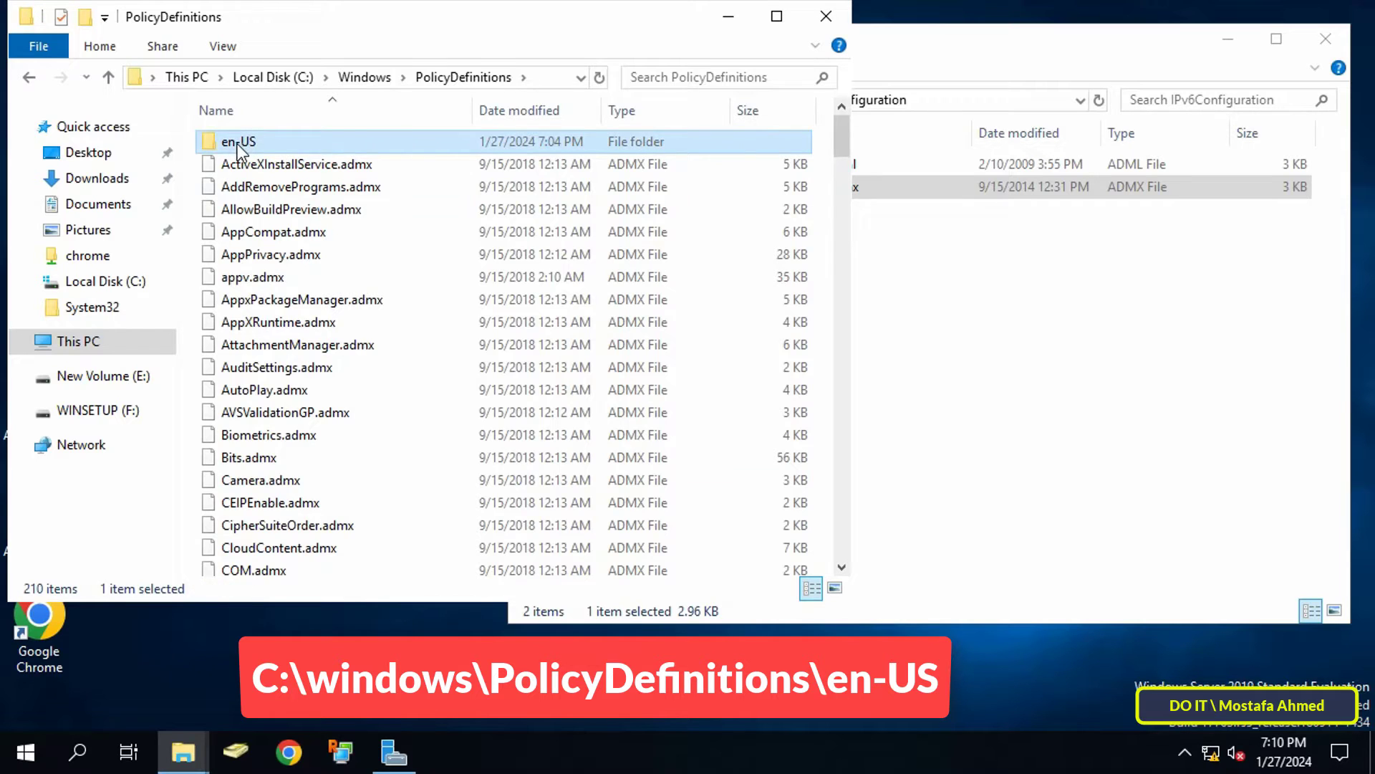
double_click(238, 142)
click(912, 215)
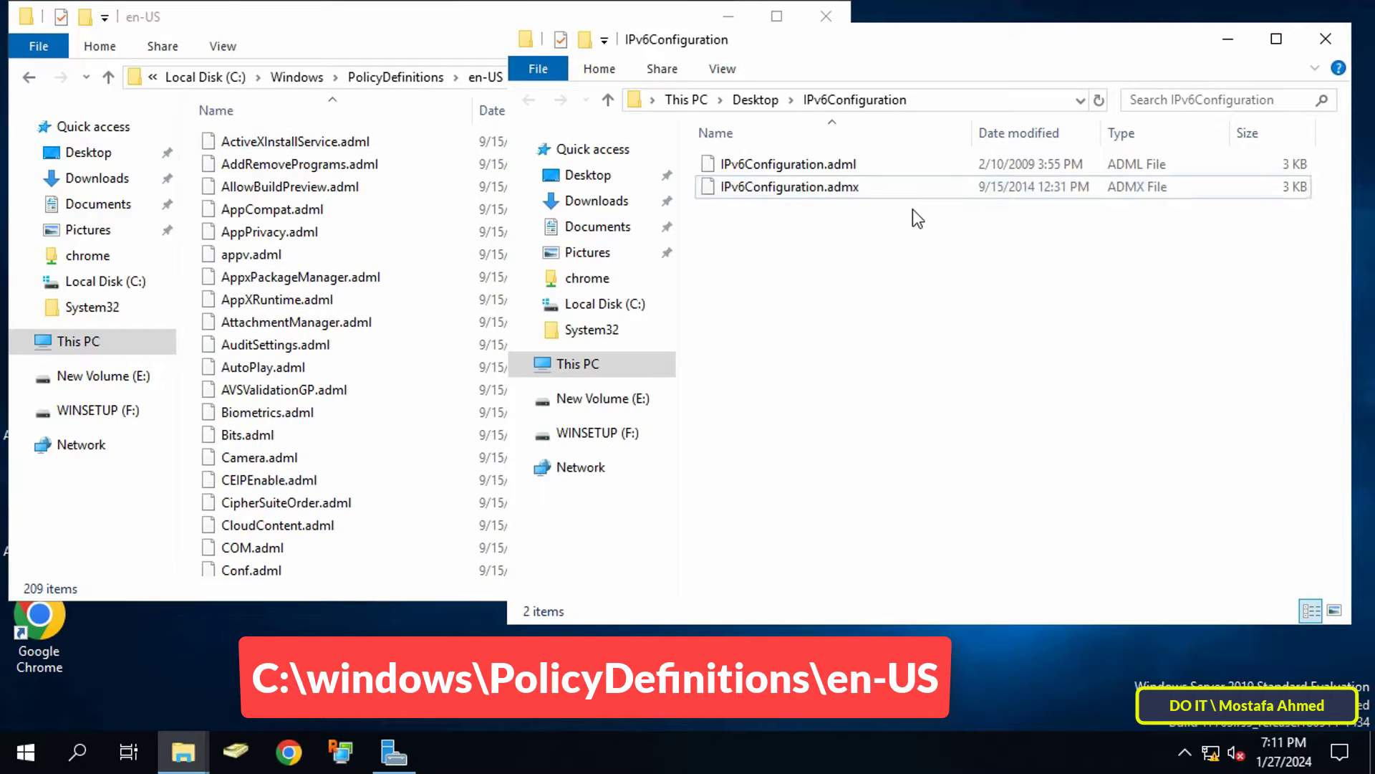
right_click(835, 164)
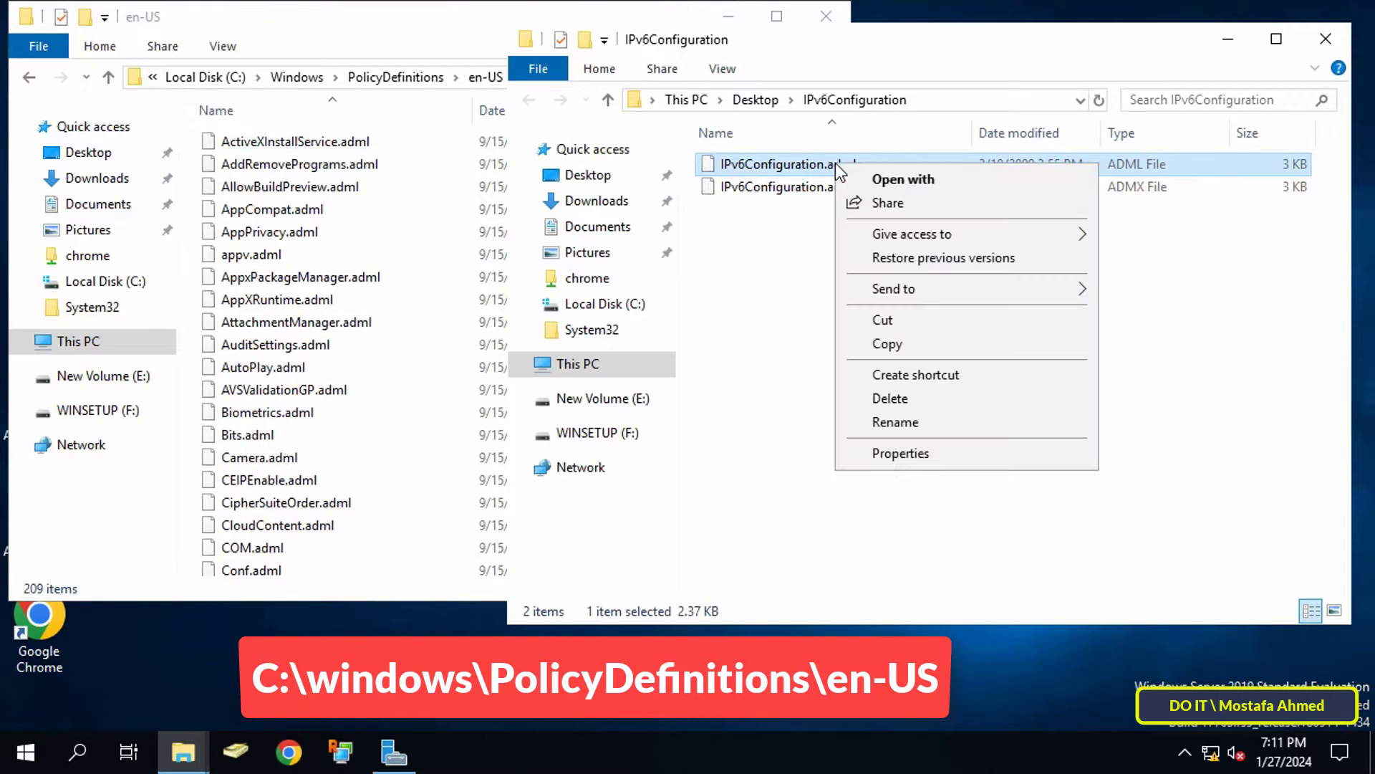
click(889, 344)
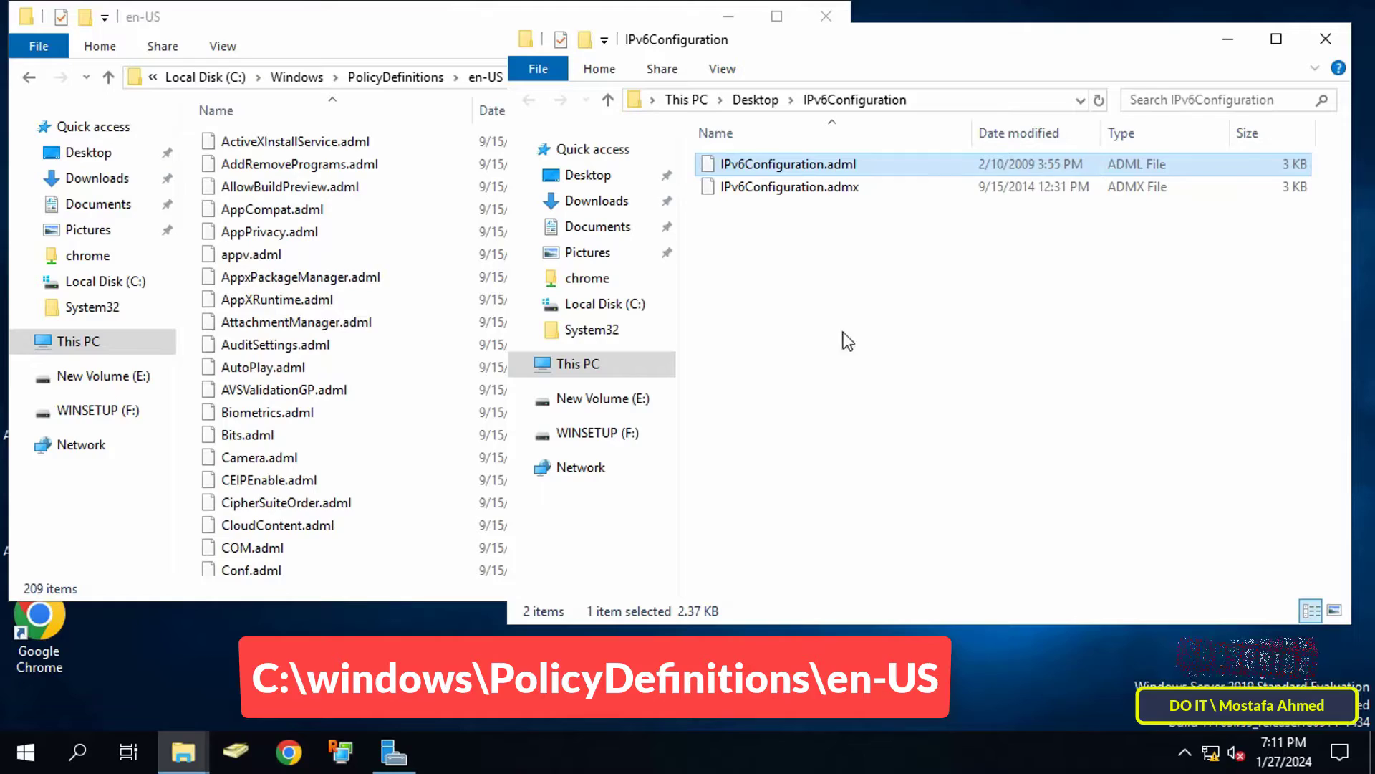
click(450, 27)
right_click(727, 242)
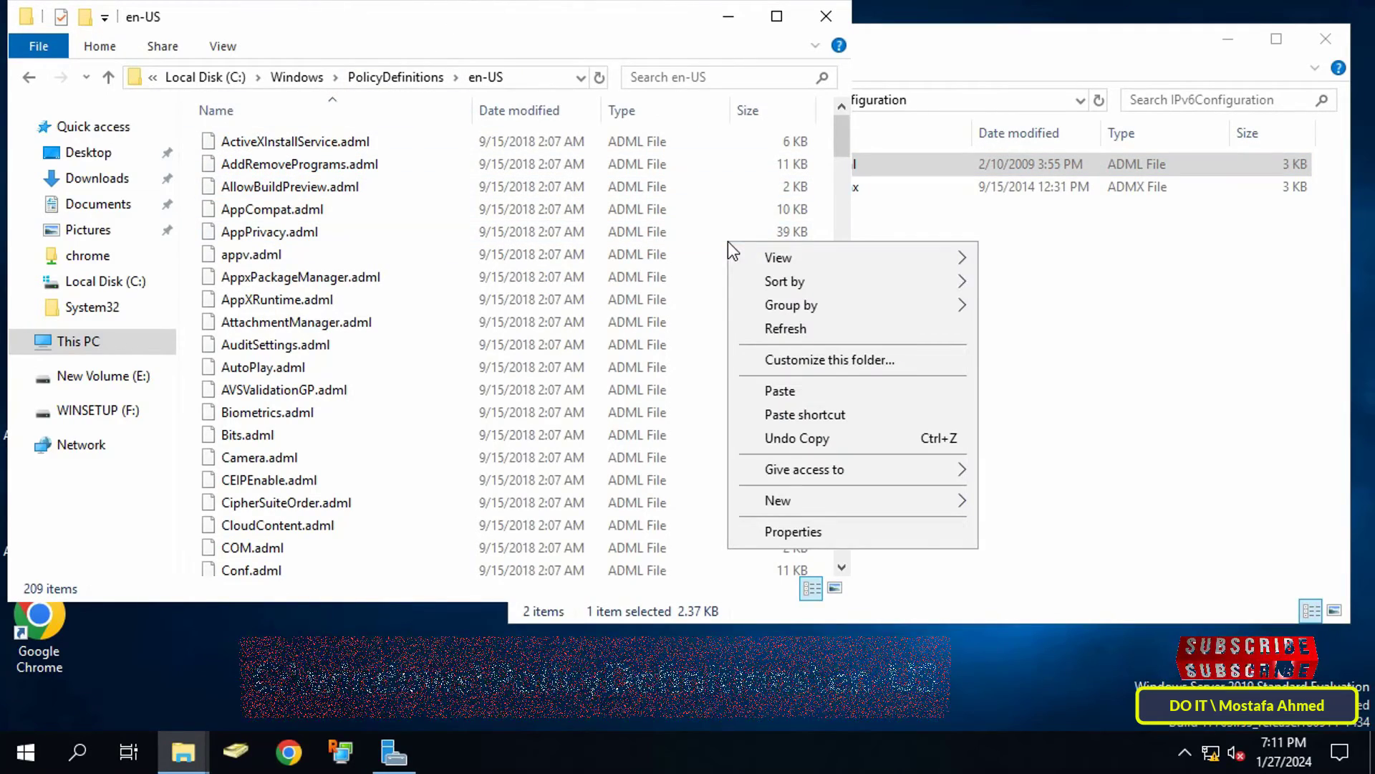
click(745, 390)
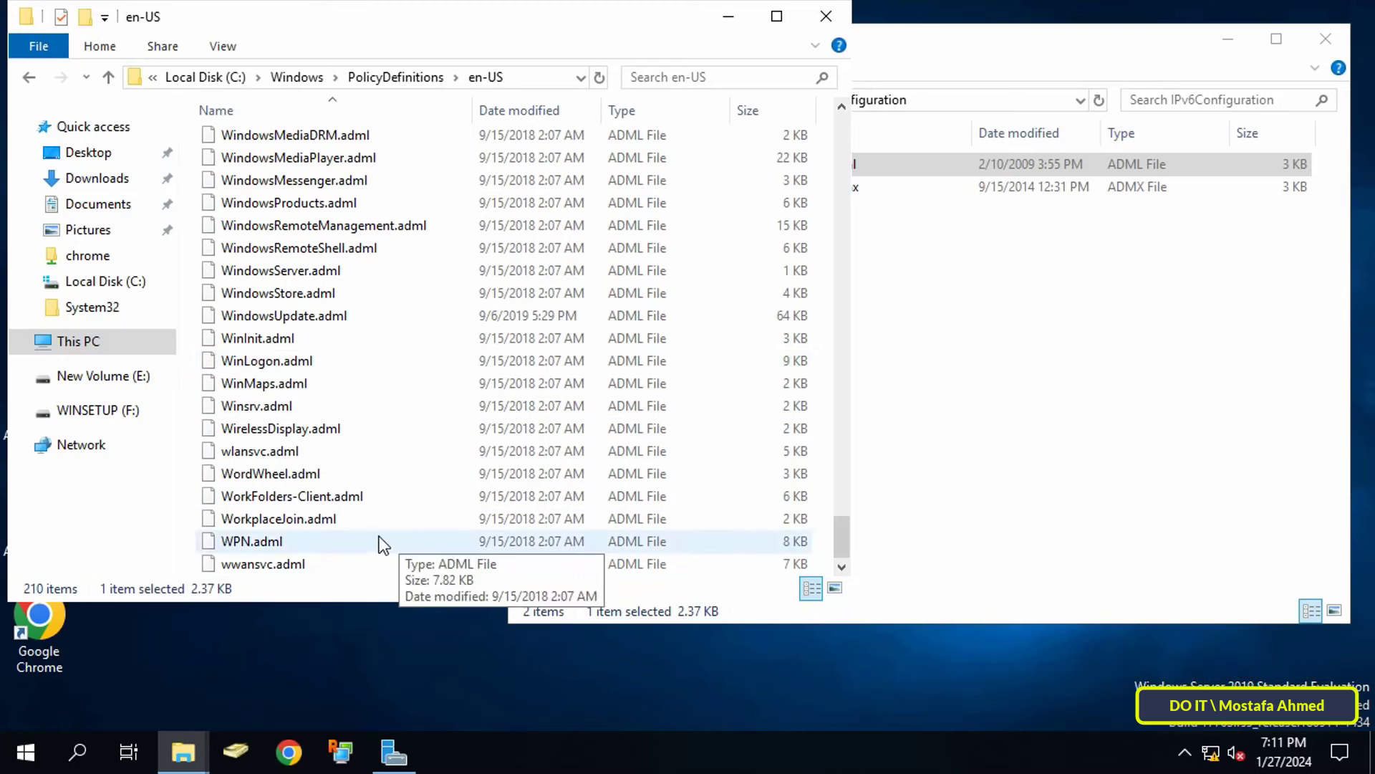
click(823, 19)
click(1334, 40)
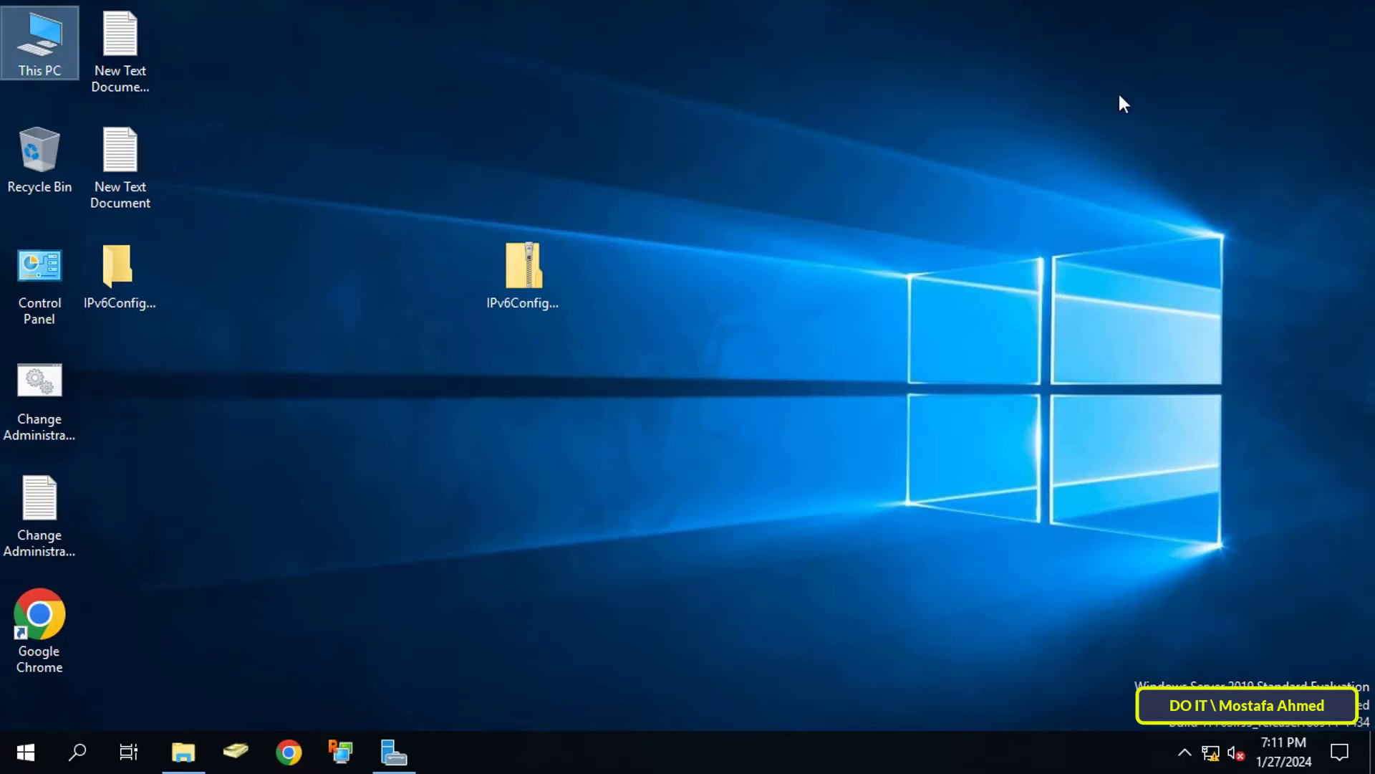
Launch Group Policy Management from the Server Manager Tools menu
click(393, 752)
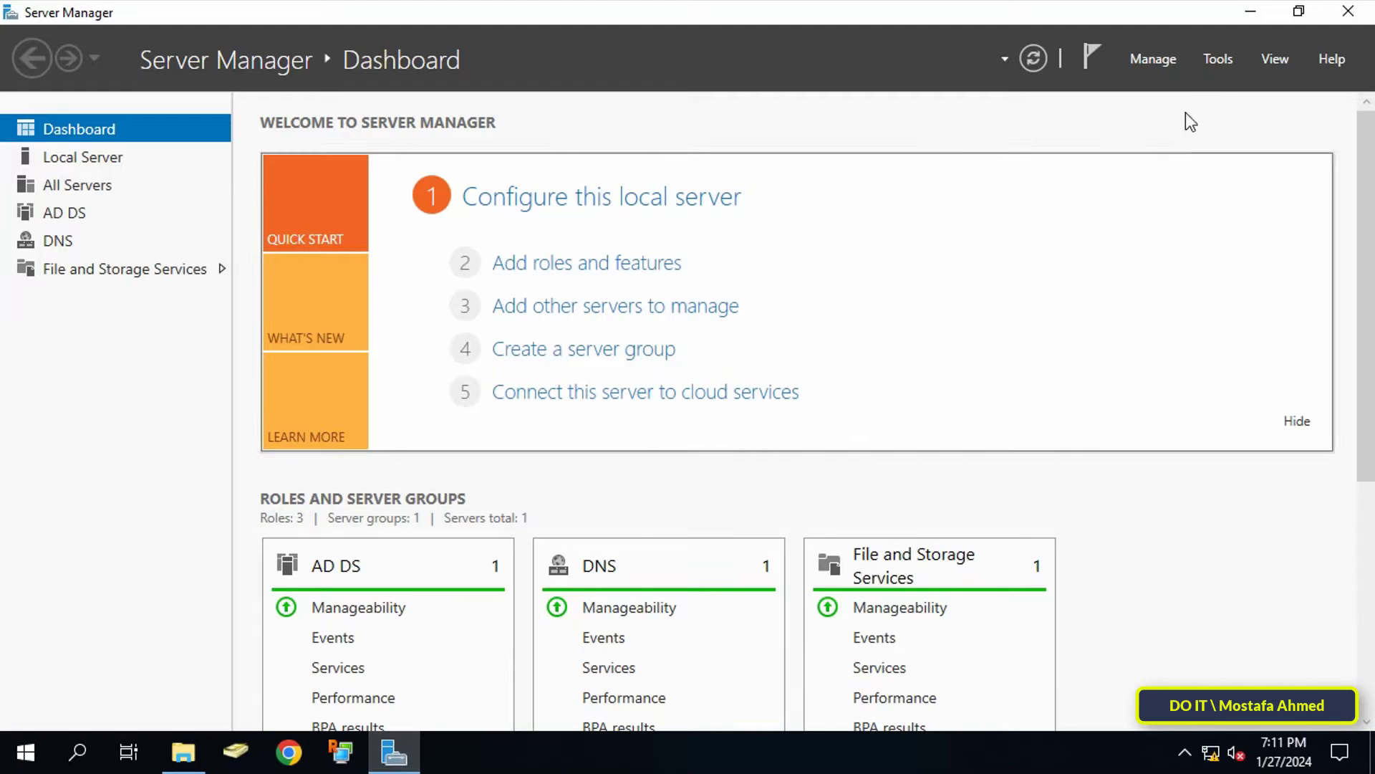
click(1219, 57)
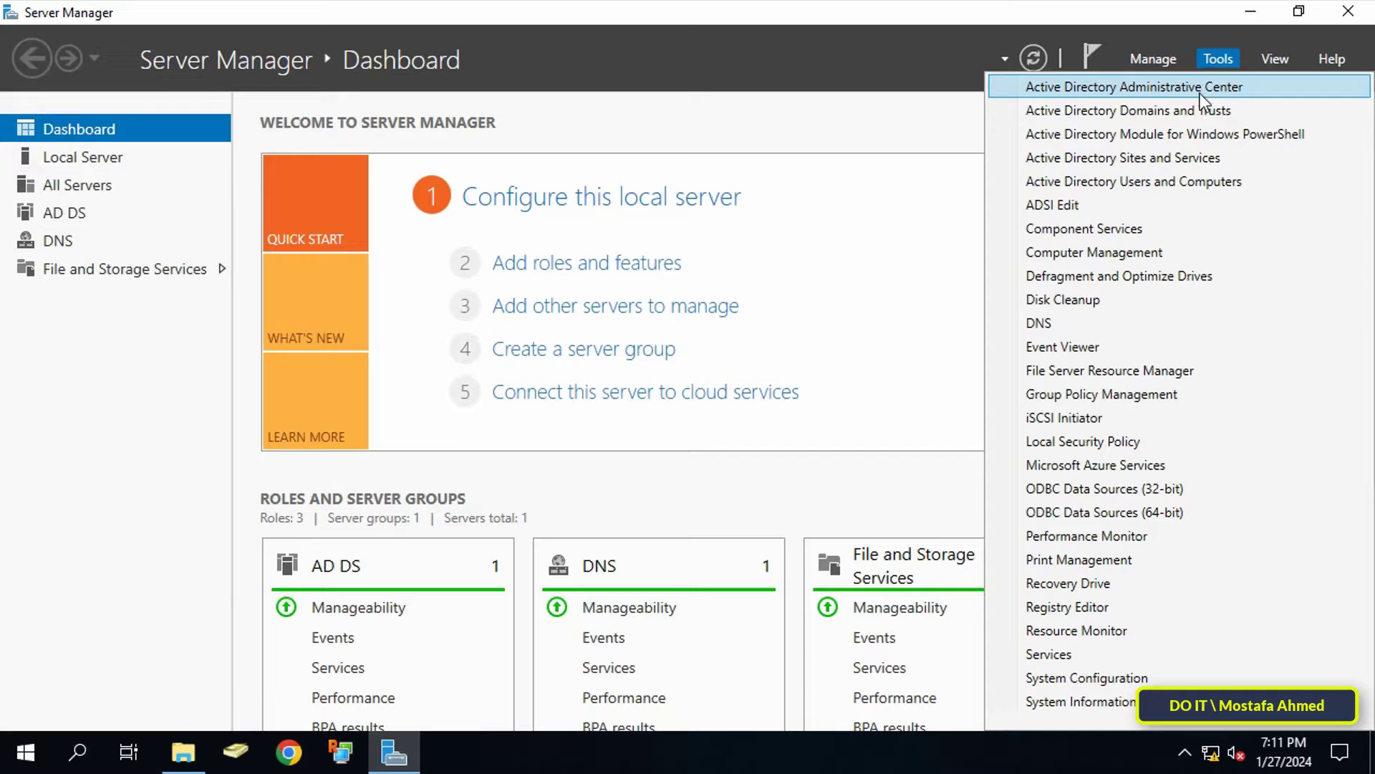
click(1183, 396)
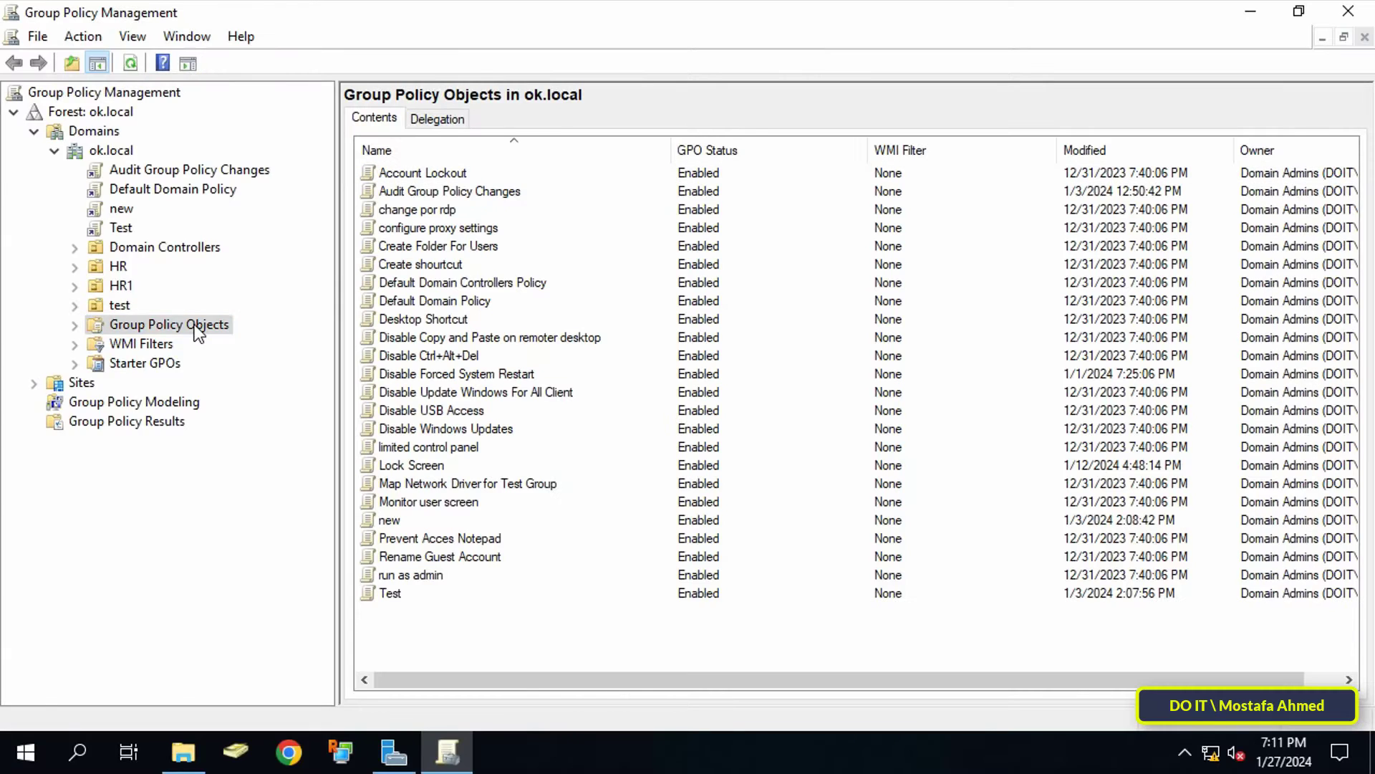
Create a GPO named 'Disable IPV6' under Group Policy Objects in ok.local and select it
right_click(195, 324)
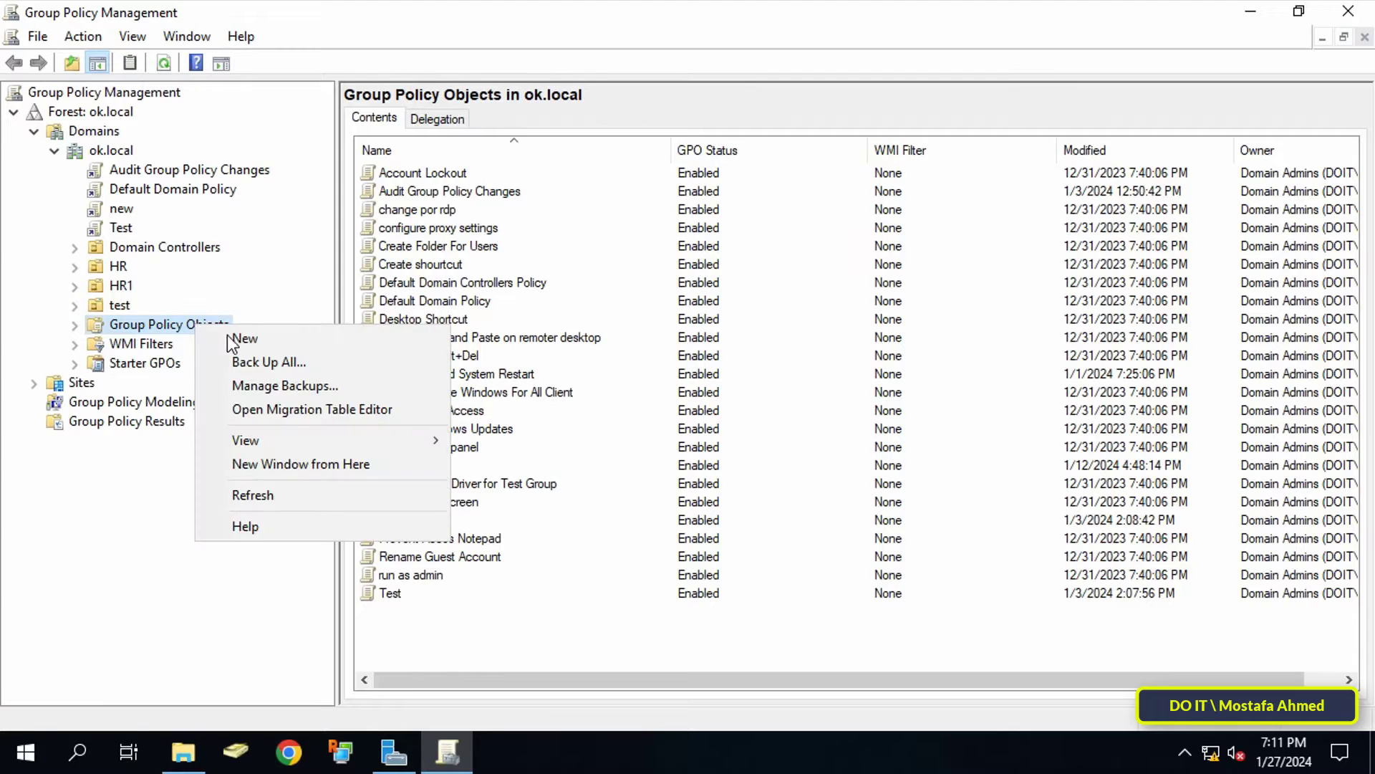
click(363, 341)
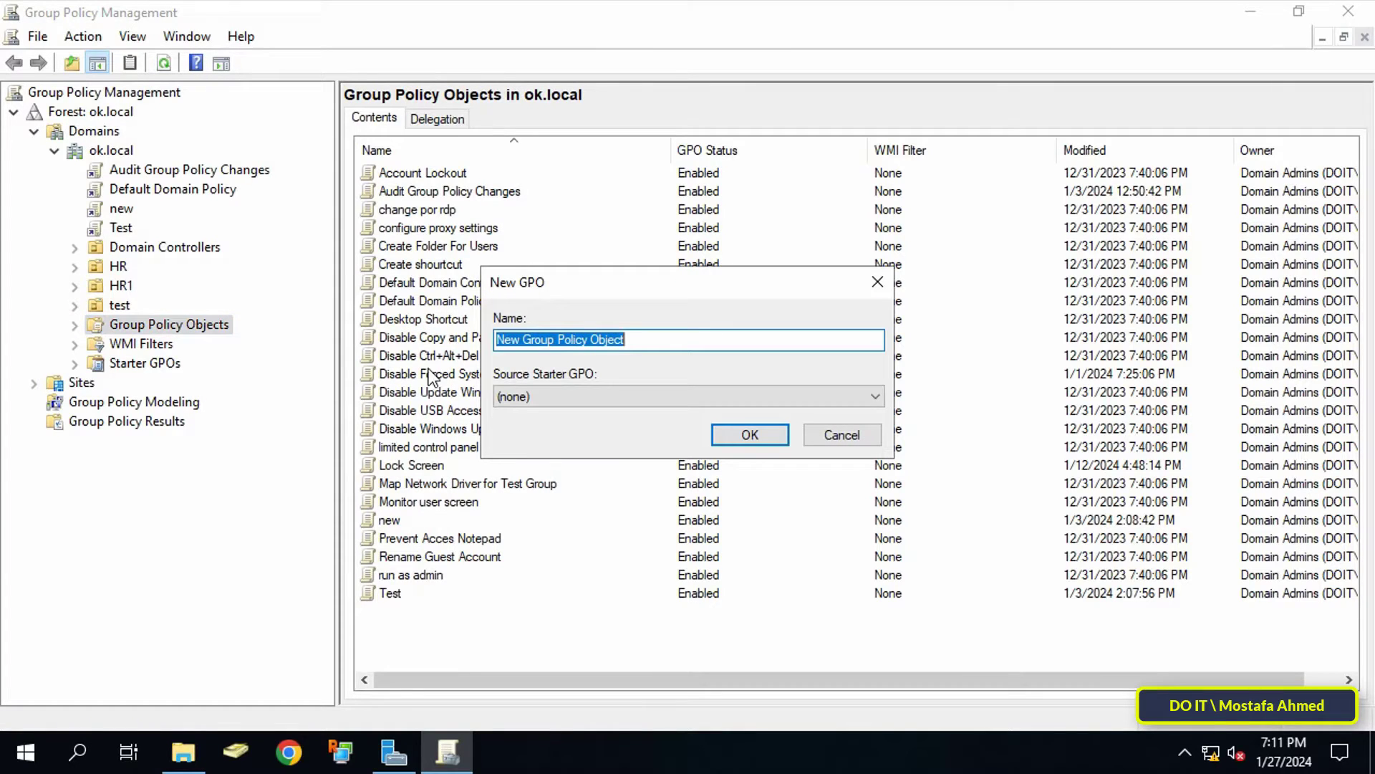
text(Disable IPV6)
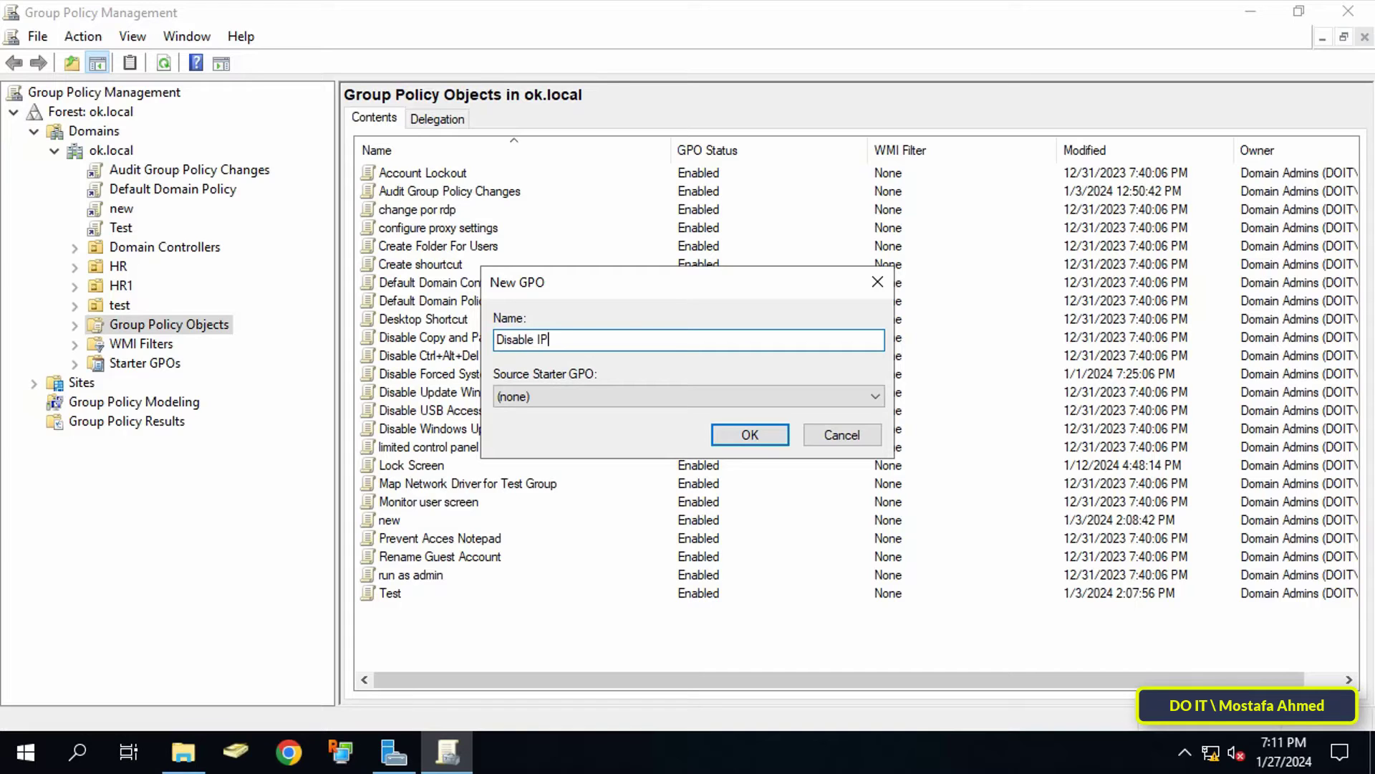
click(773, 430)
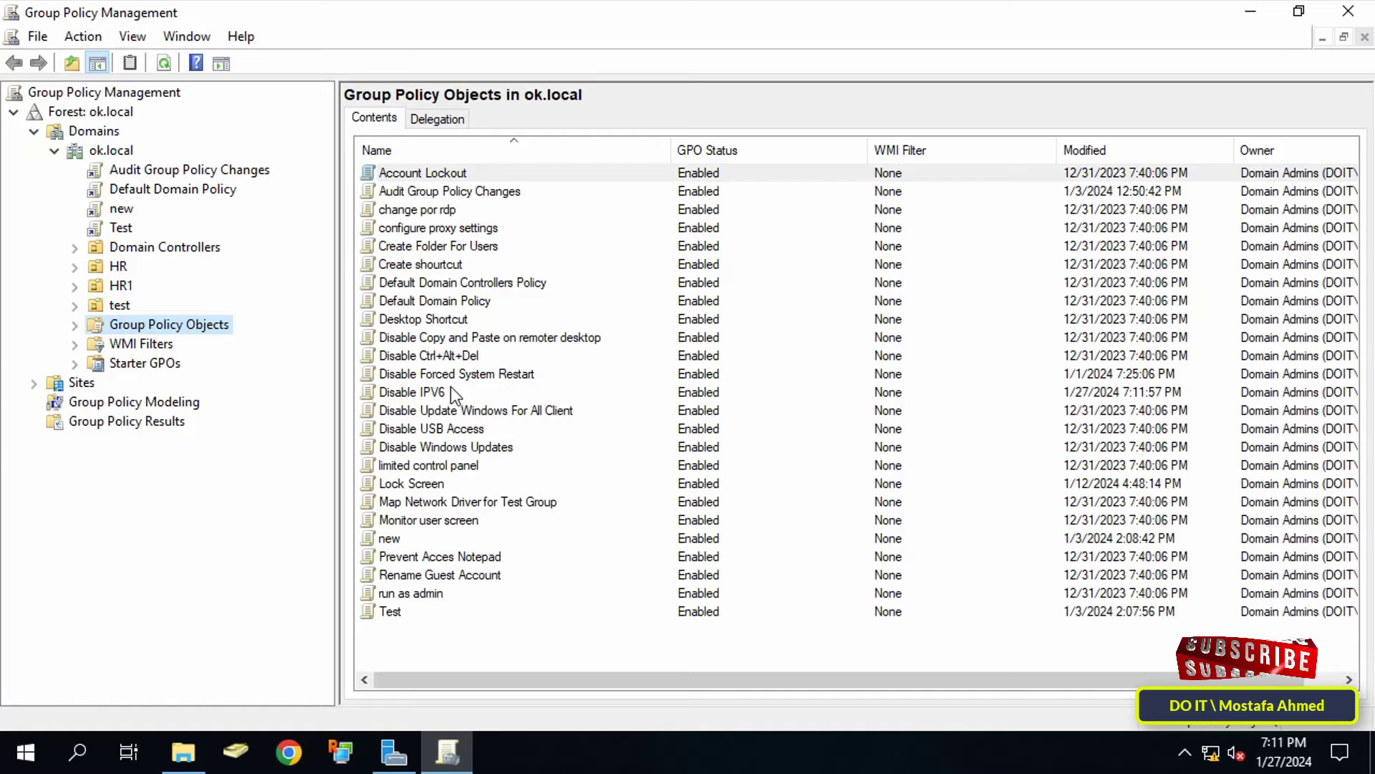
click(440, 393)
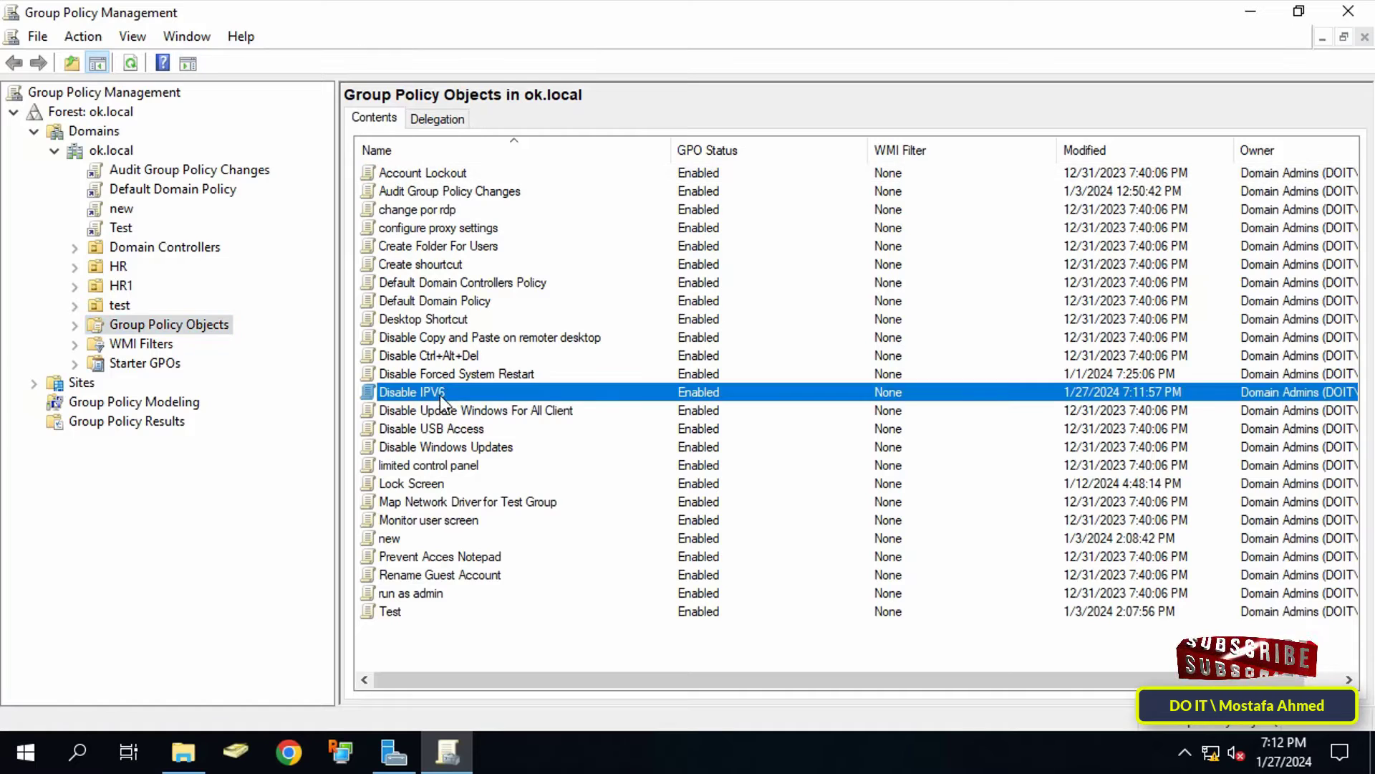
Open the Disable IPV6 GPO in the policy editor, maximized with a wider tree pane
right_click(525, 393)
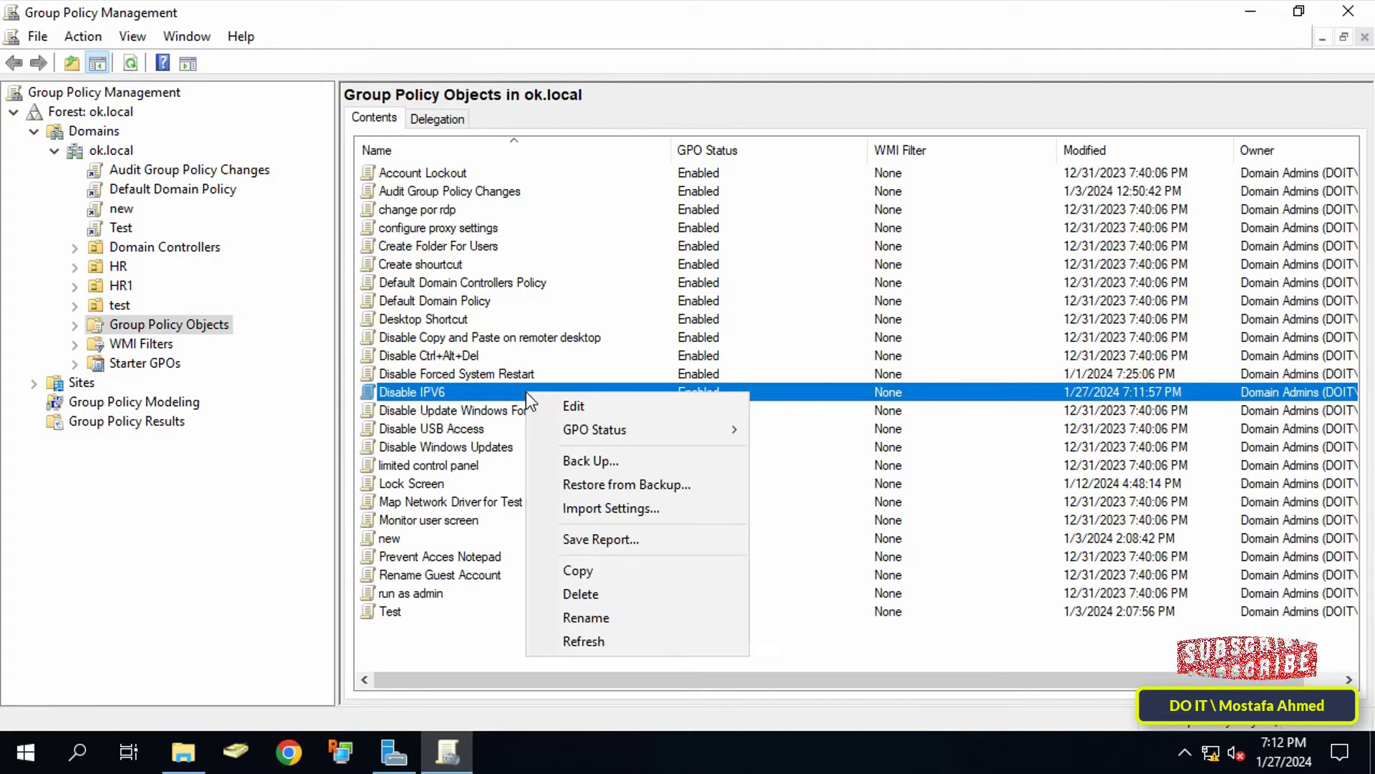
click(656, 405)
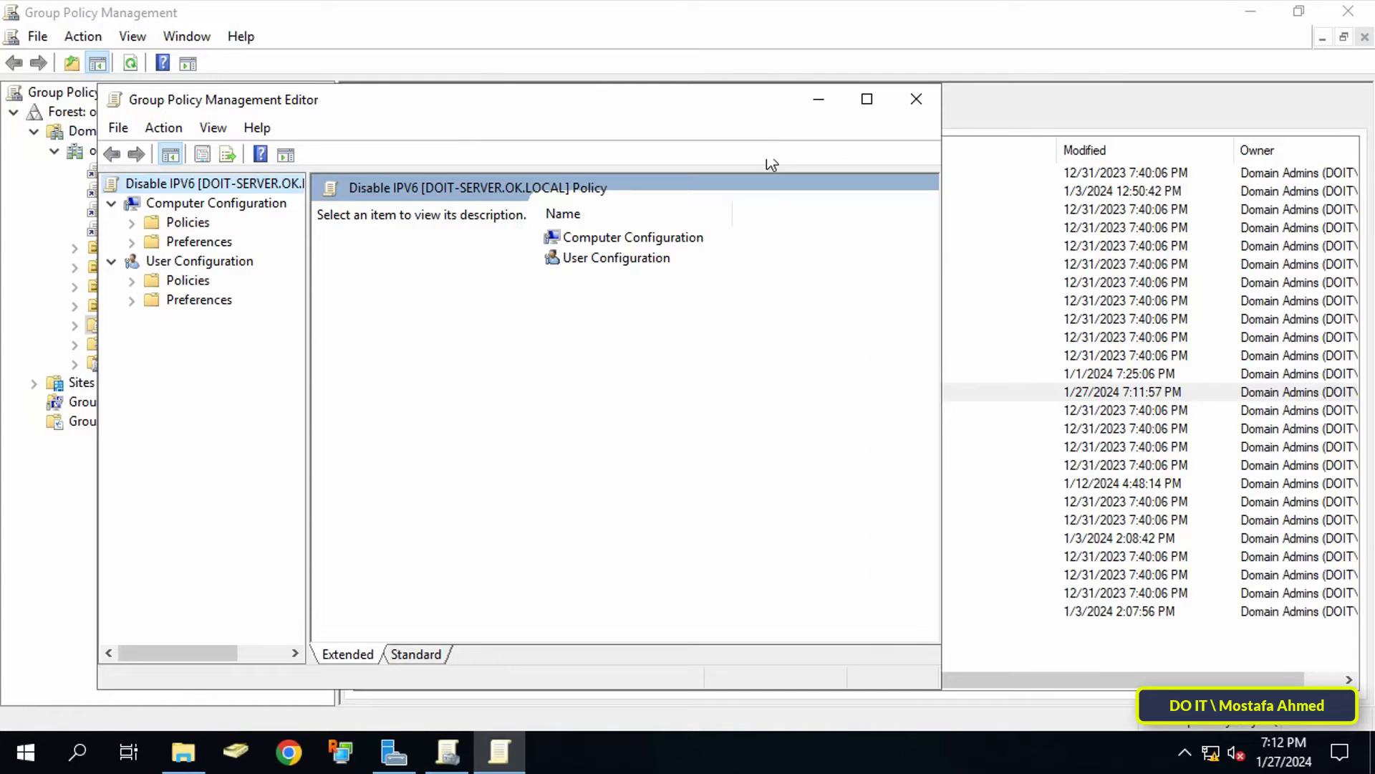
click(866, 100)
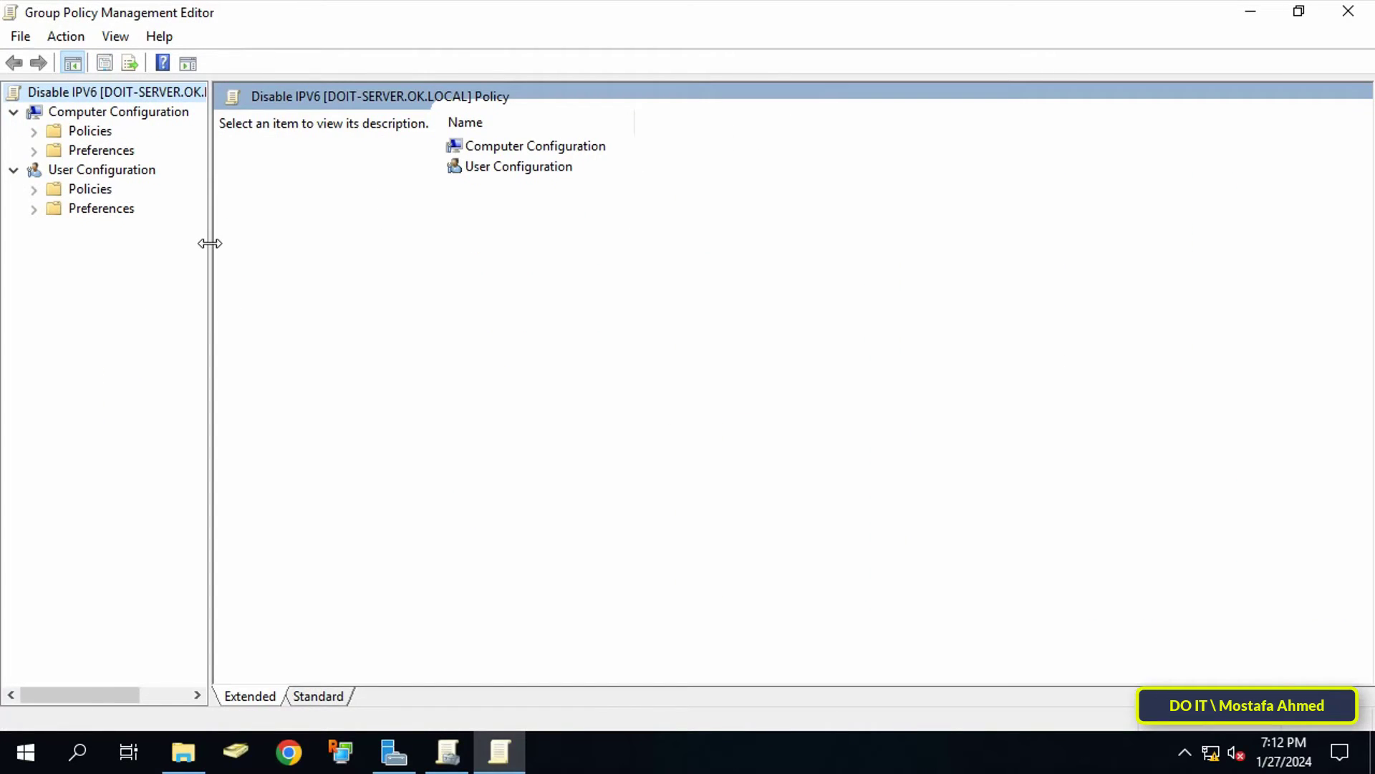
drag(210, 244, 320, 246)
Navigate to Computer Configuration > Policies > Administrative Templates > Network > IPv6 Configuration
click(160, 113)
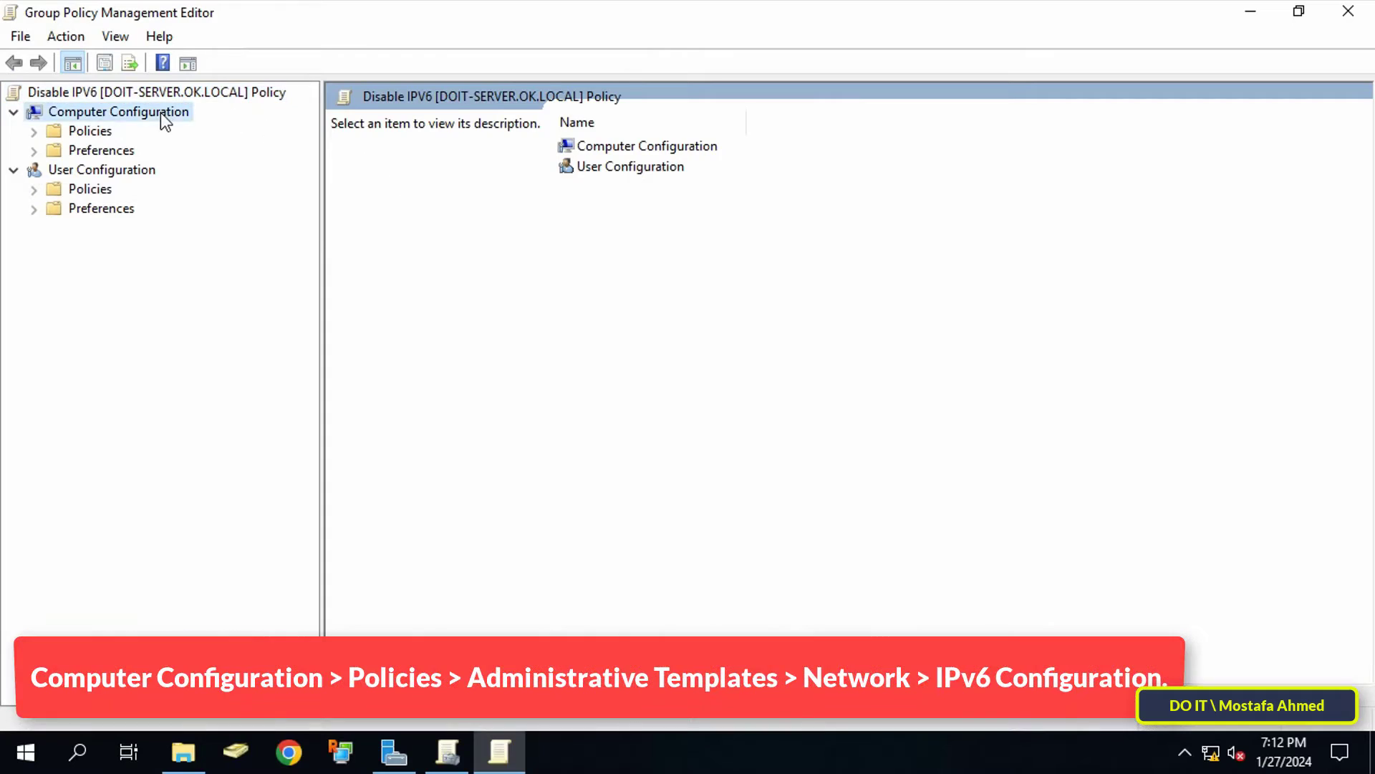
click(88, 132)
click(34, 132)
click(71, 189)
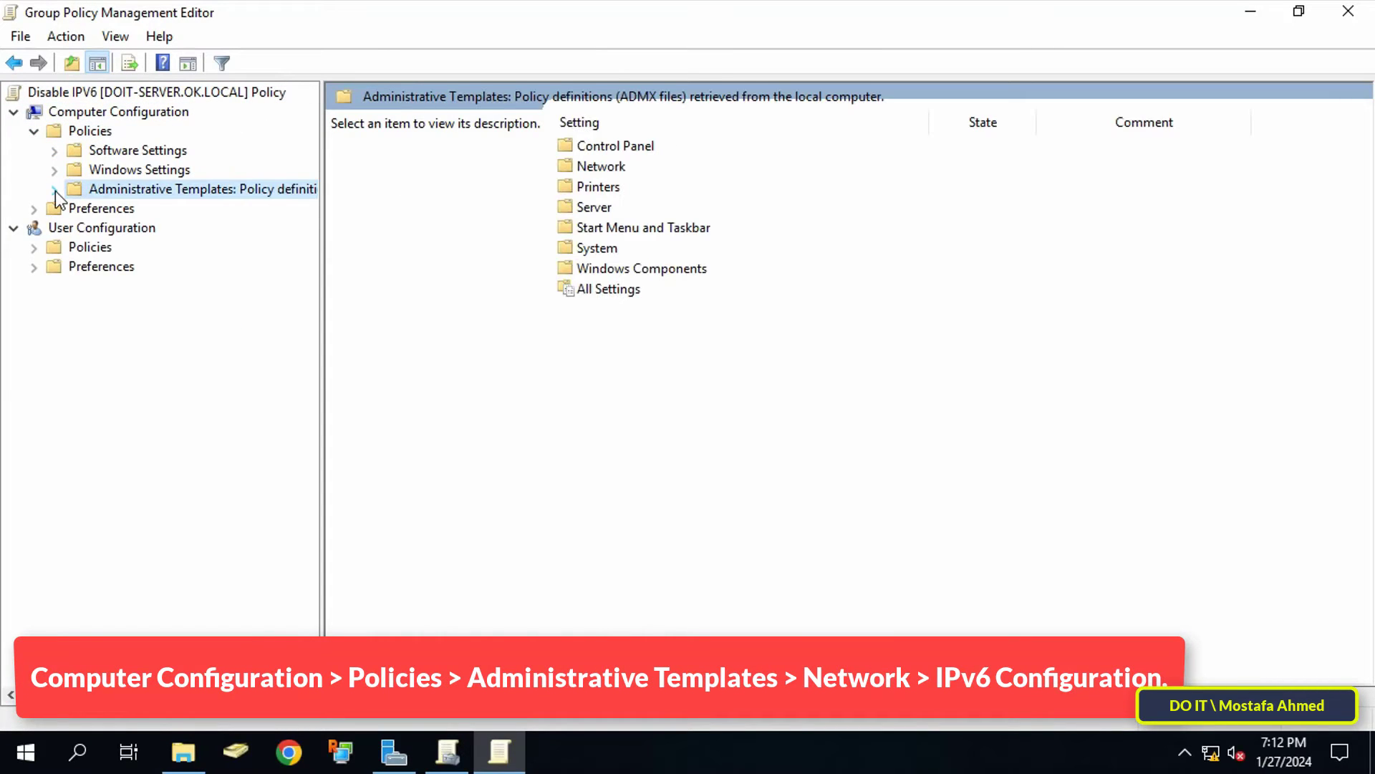
click(55, 190)
click(118, 225)
click(74, 224)
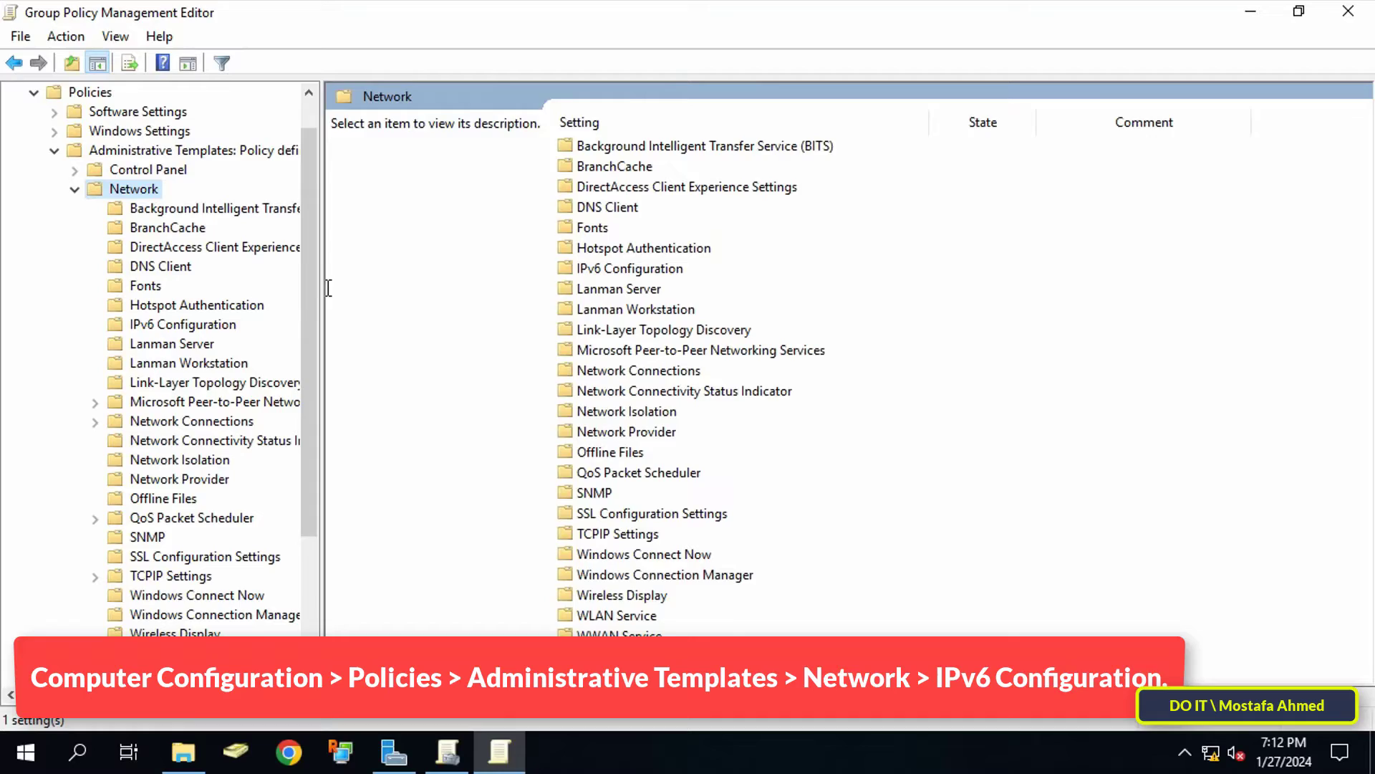
drag(328, 288, 405, 290)
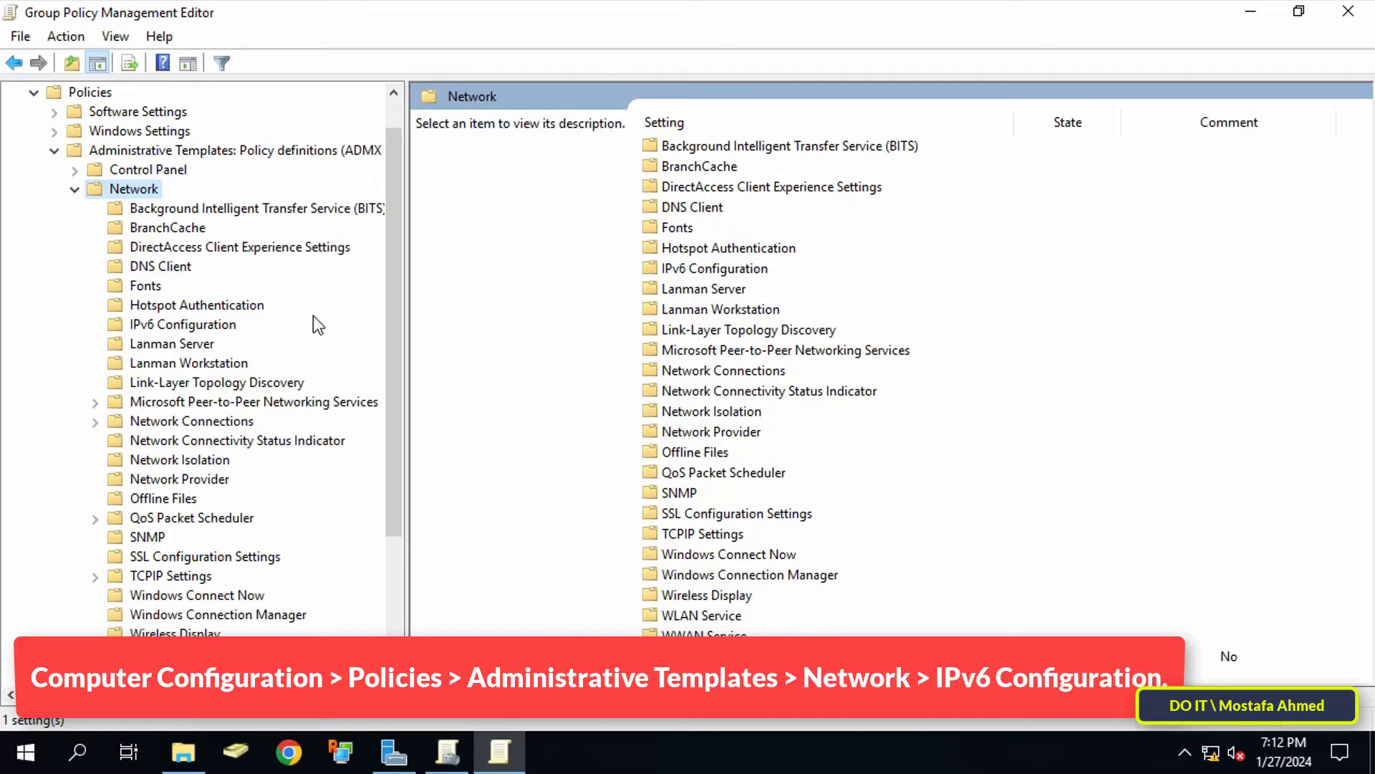
click(207, 325)
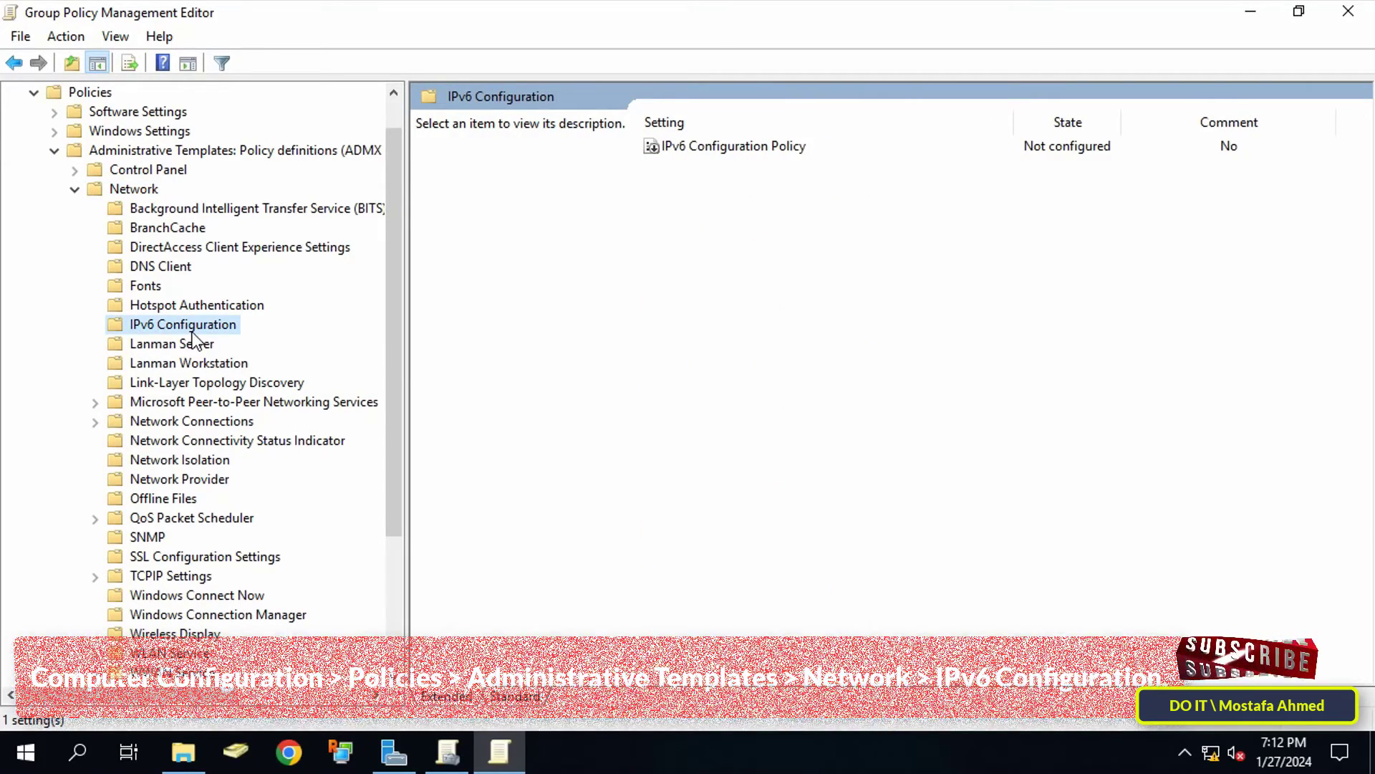
Set IPv6 Configuration Policy to Enabled with 'Disable all IPv6 components' and apply it
click(766, 148)
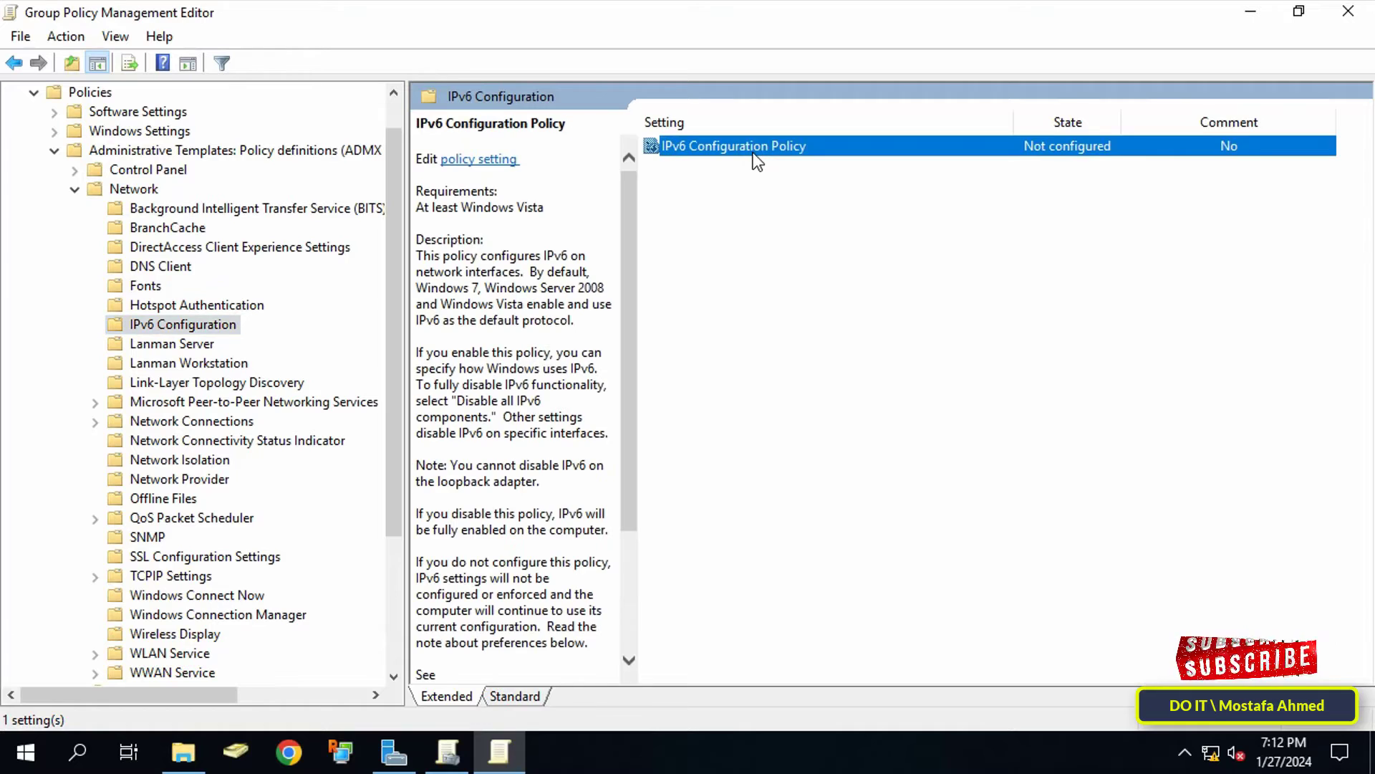
double_click(789, 147)
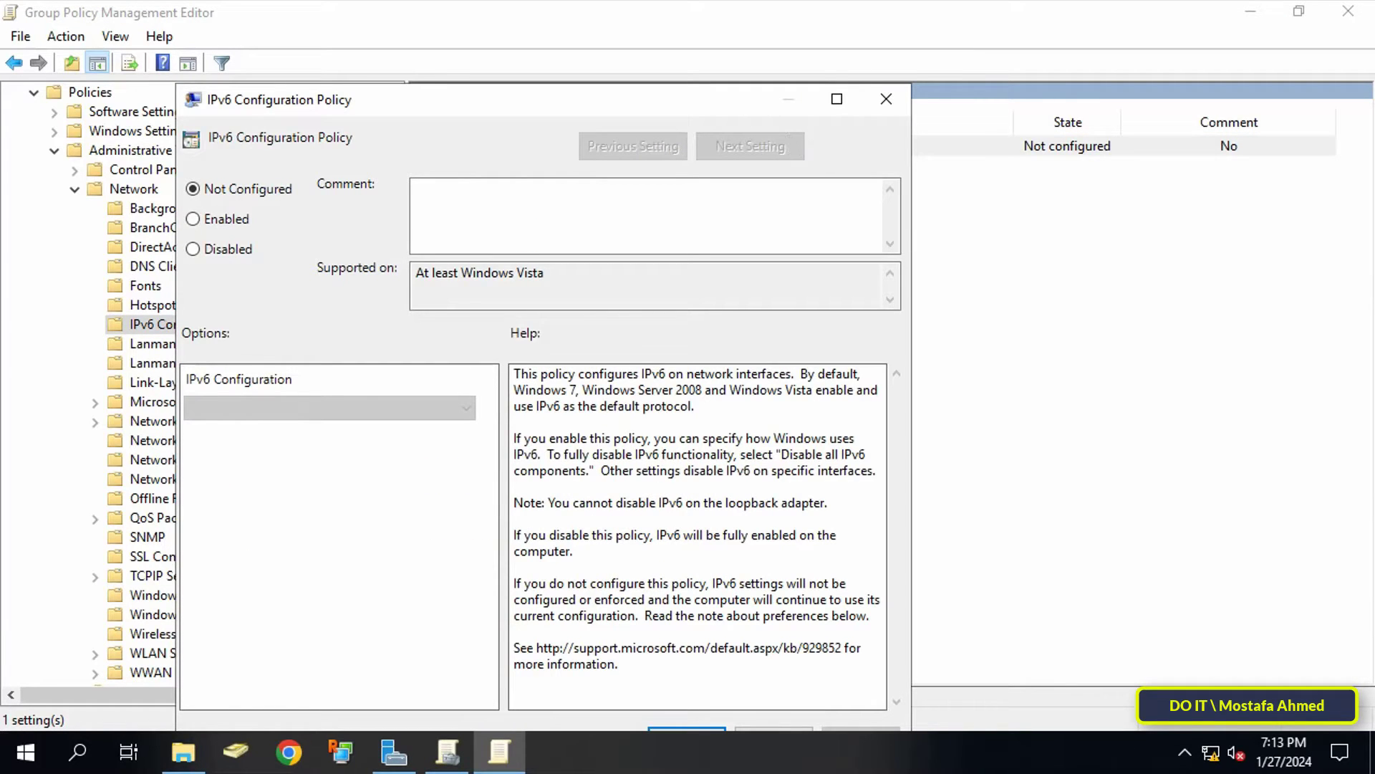
drag(754, 110, 912, 45)
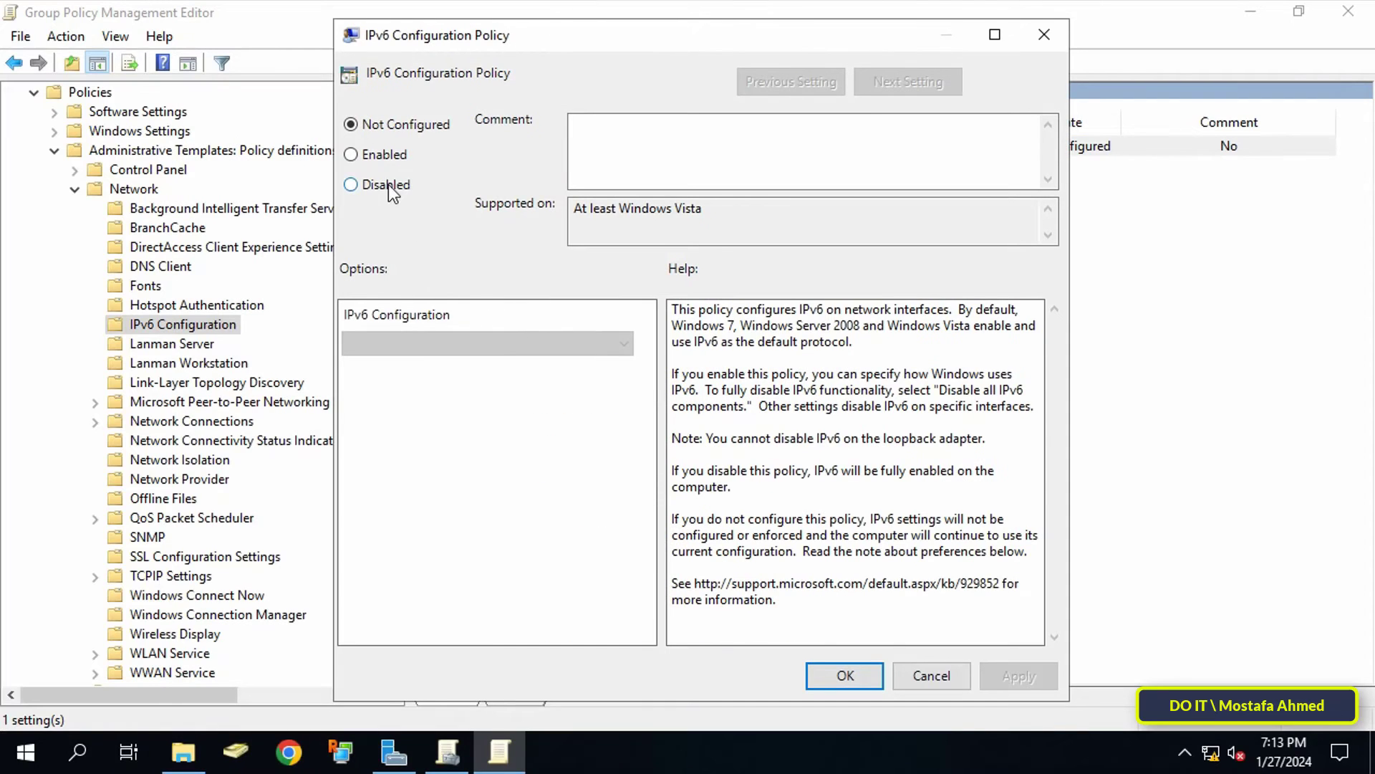
click(389, 159)
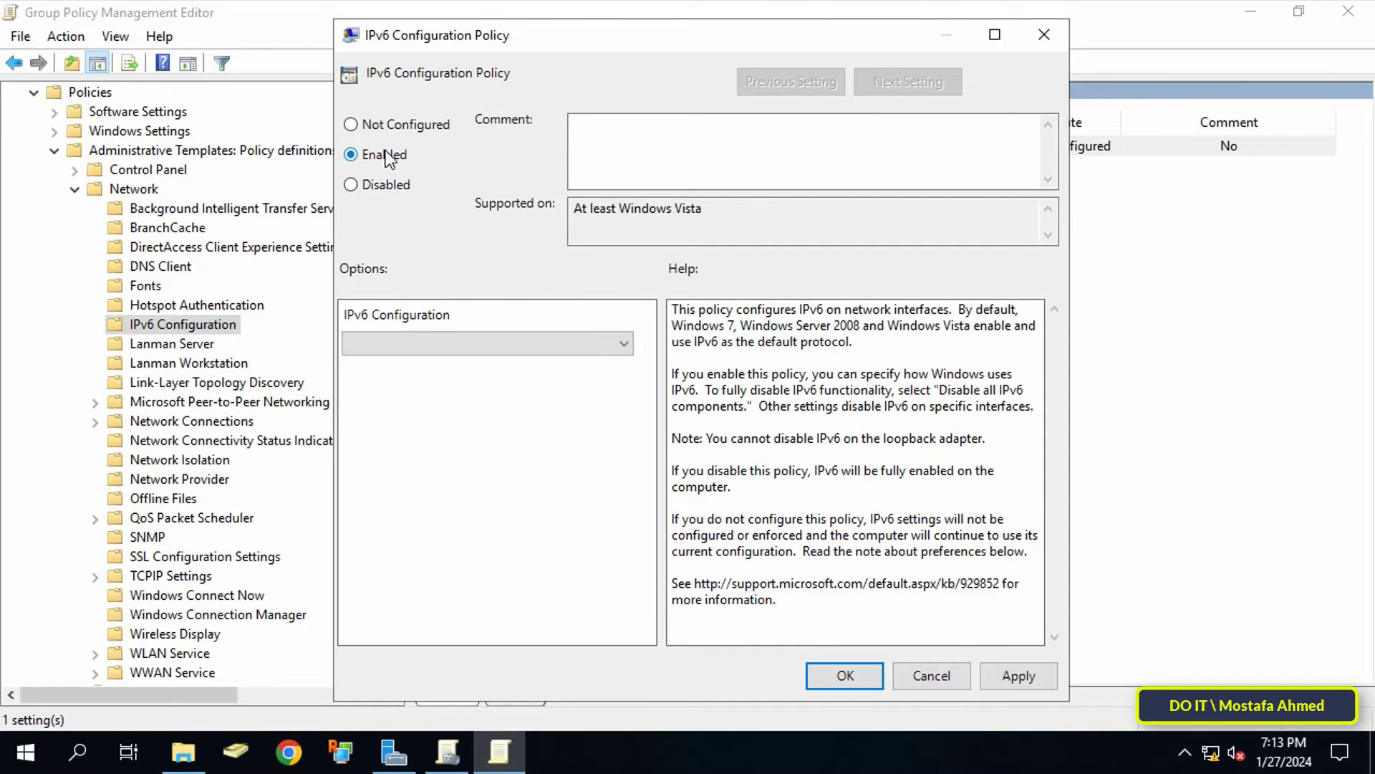
click(626, 344)
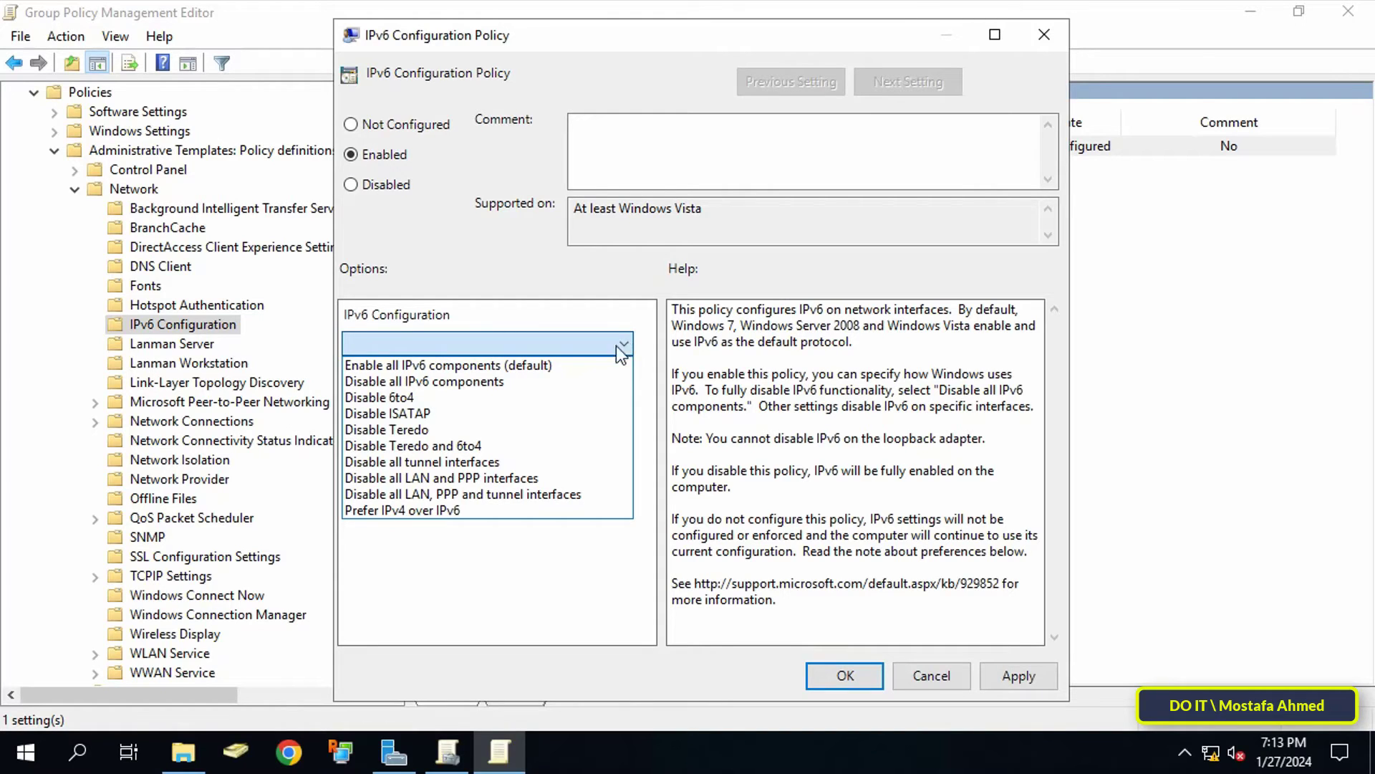
click(555, 382)
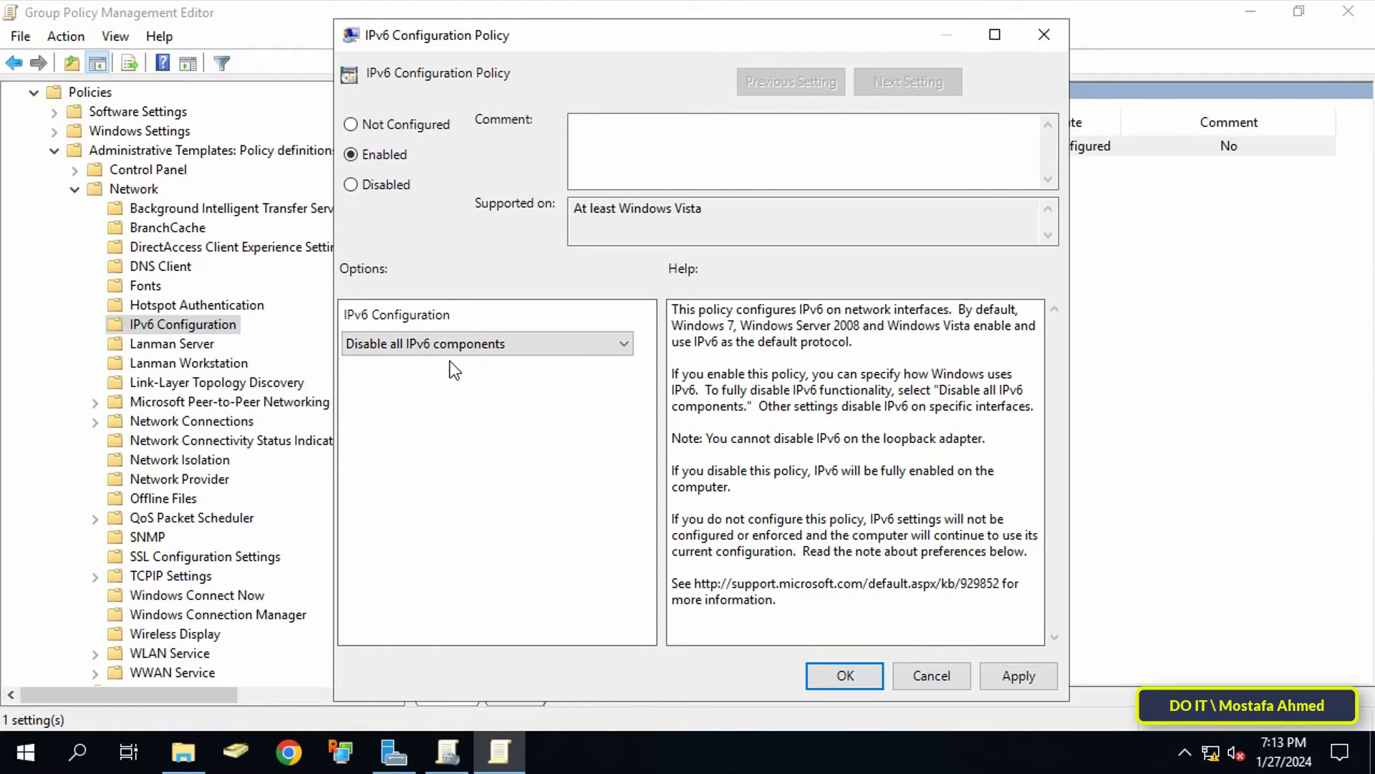
click(1011, 673)
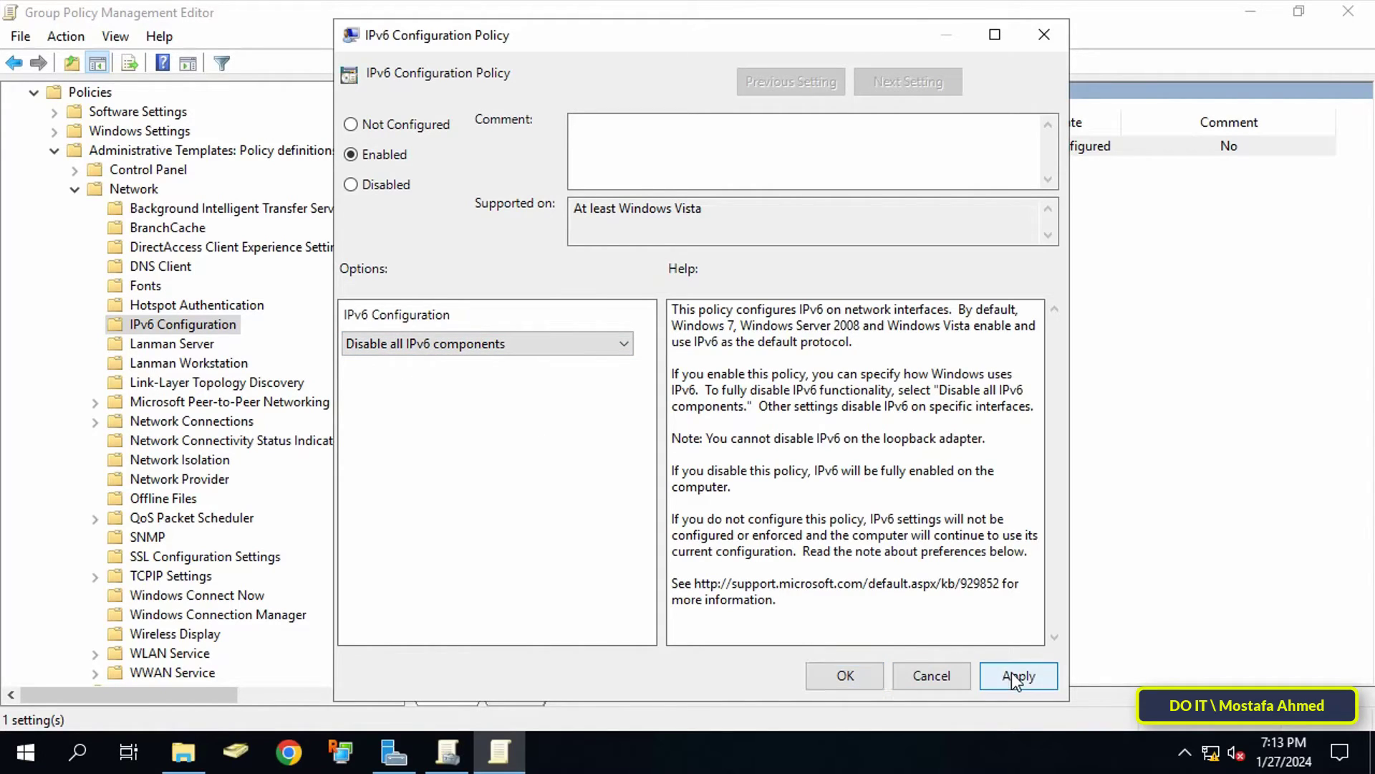
click(845, 675)
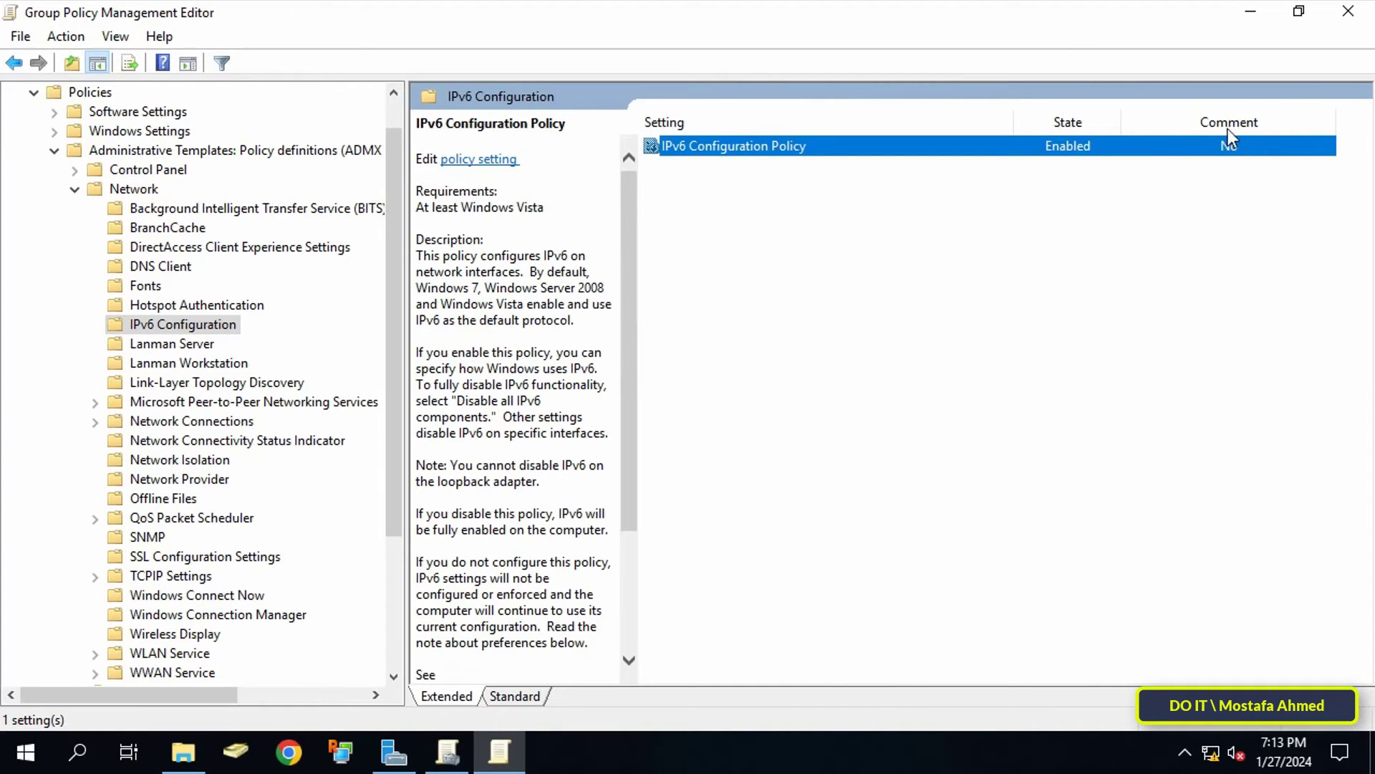
Close the editor and link the existing Disable IPV6 GPO to the test OU
click(1334, 17)
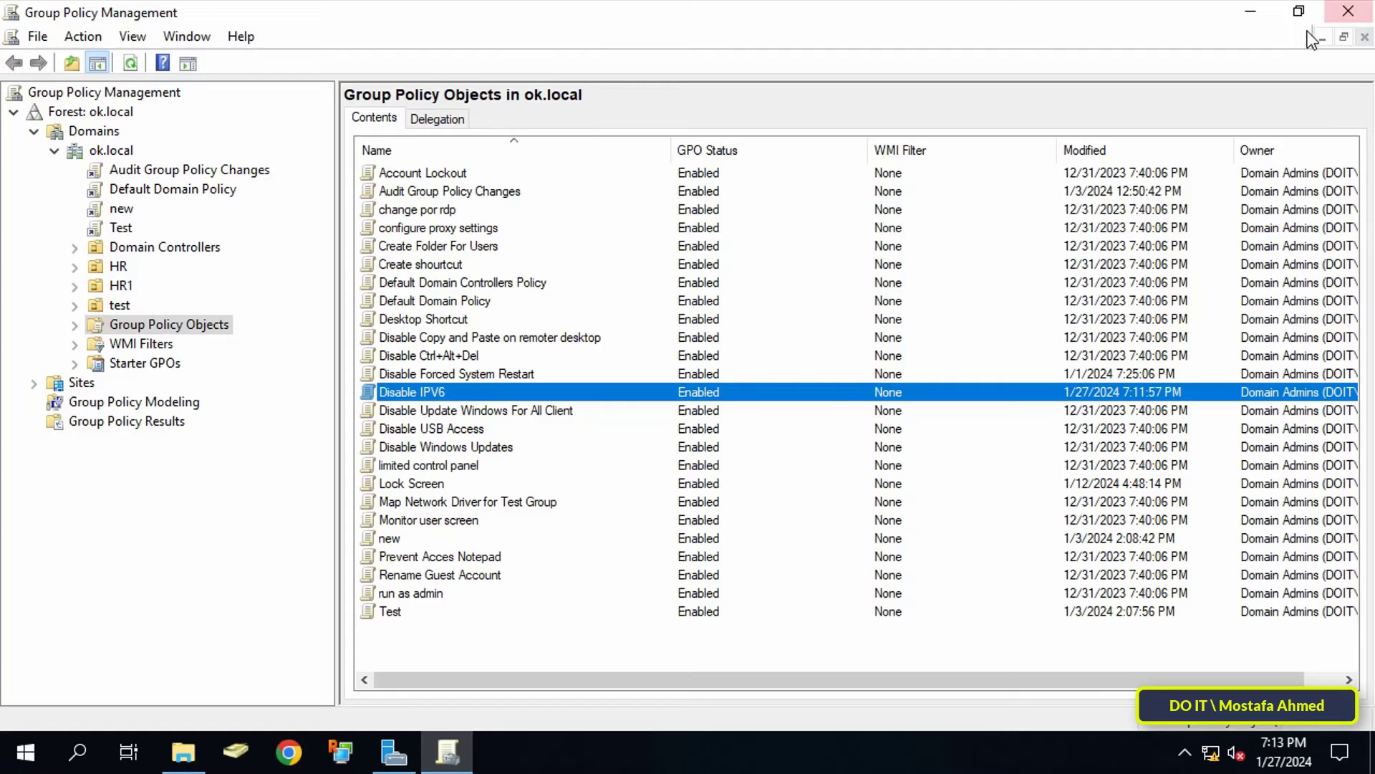
click(118, 305)
right_click(117, 306)
click(143, 334)
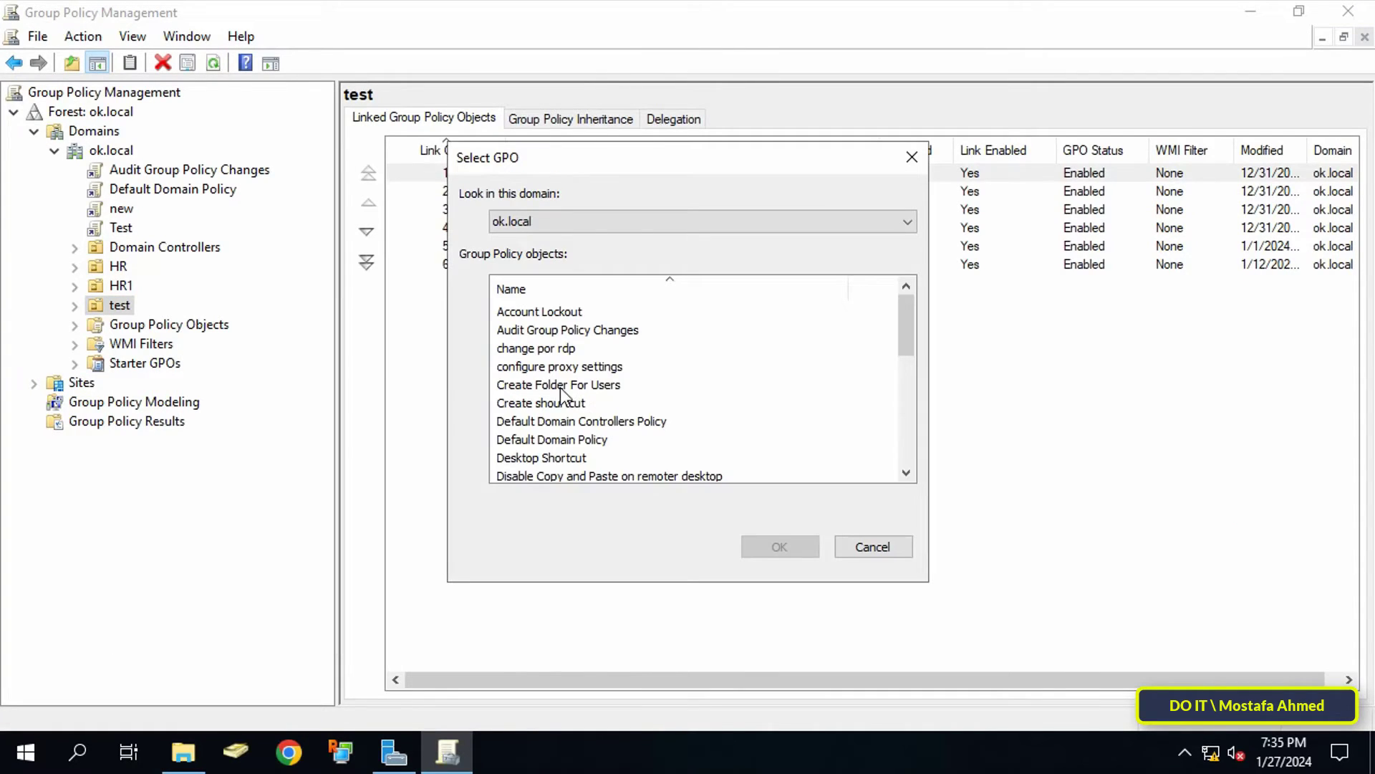
scroll(626, 428, down, 3)
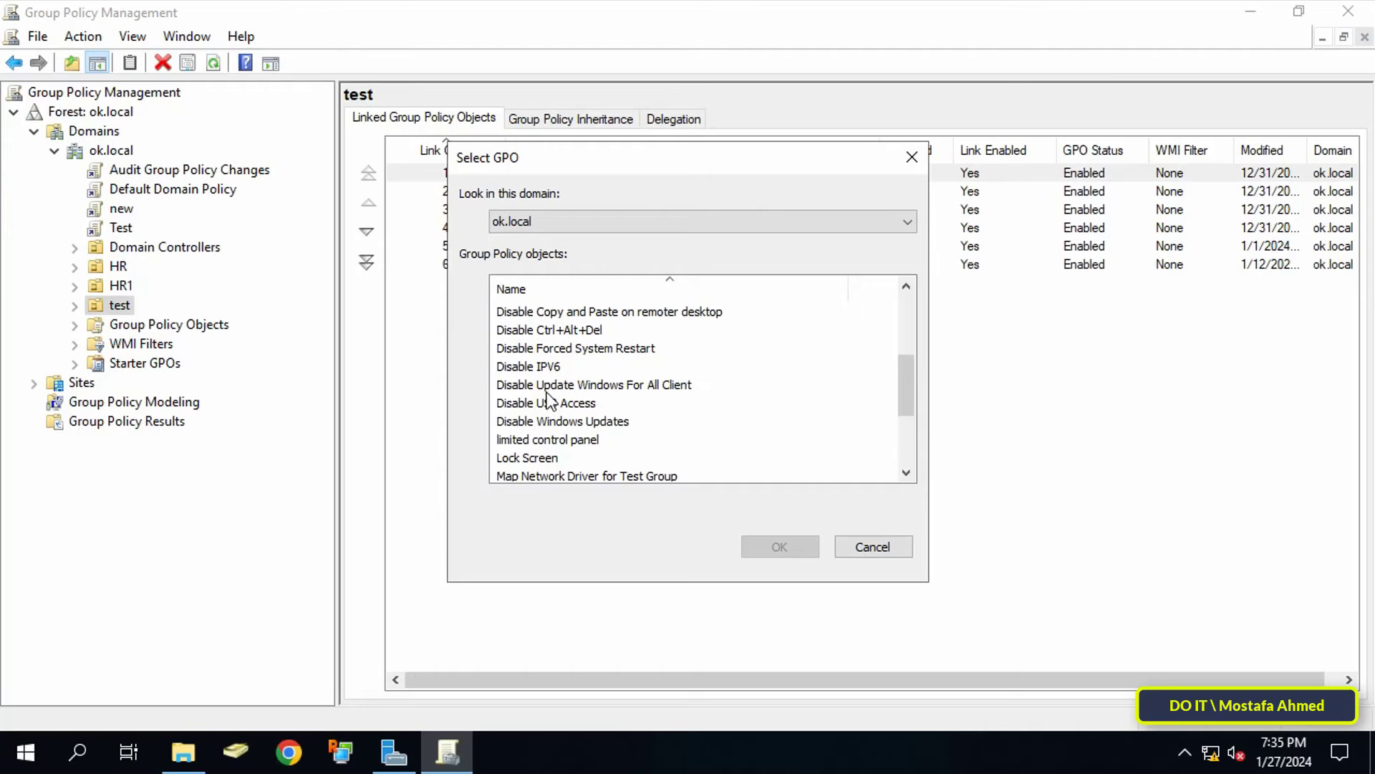
click(546, 367)
click(749, 545)
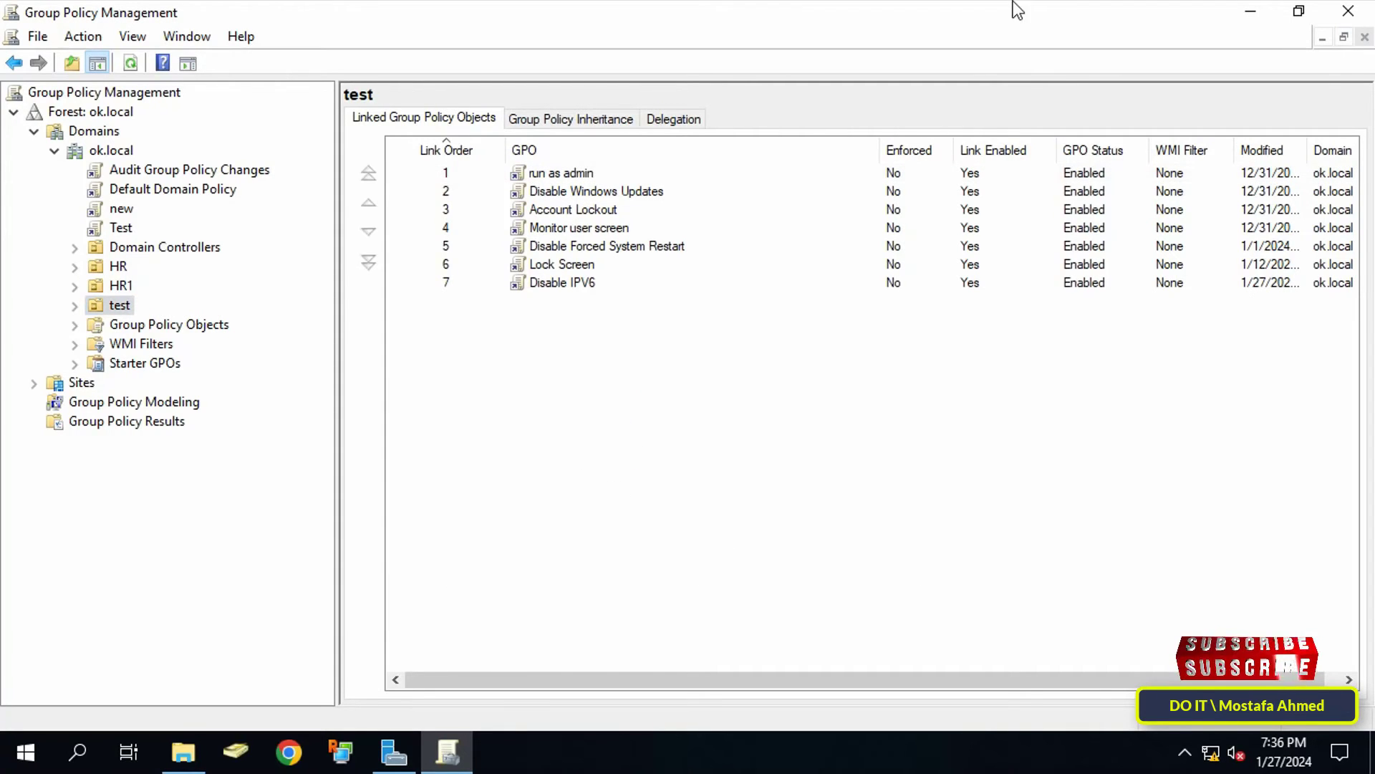
double_click(577, 284)
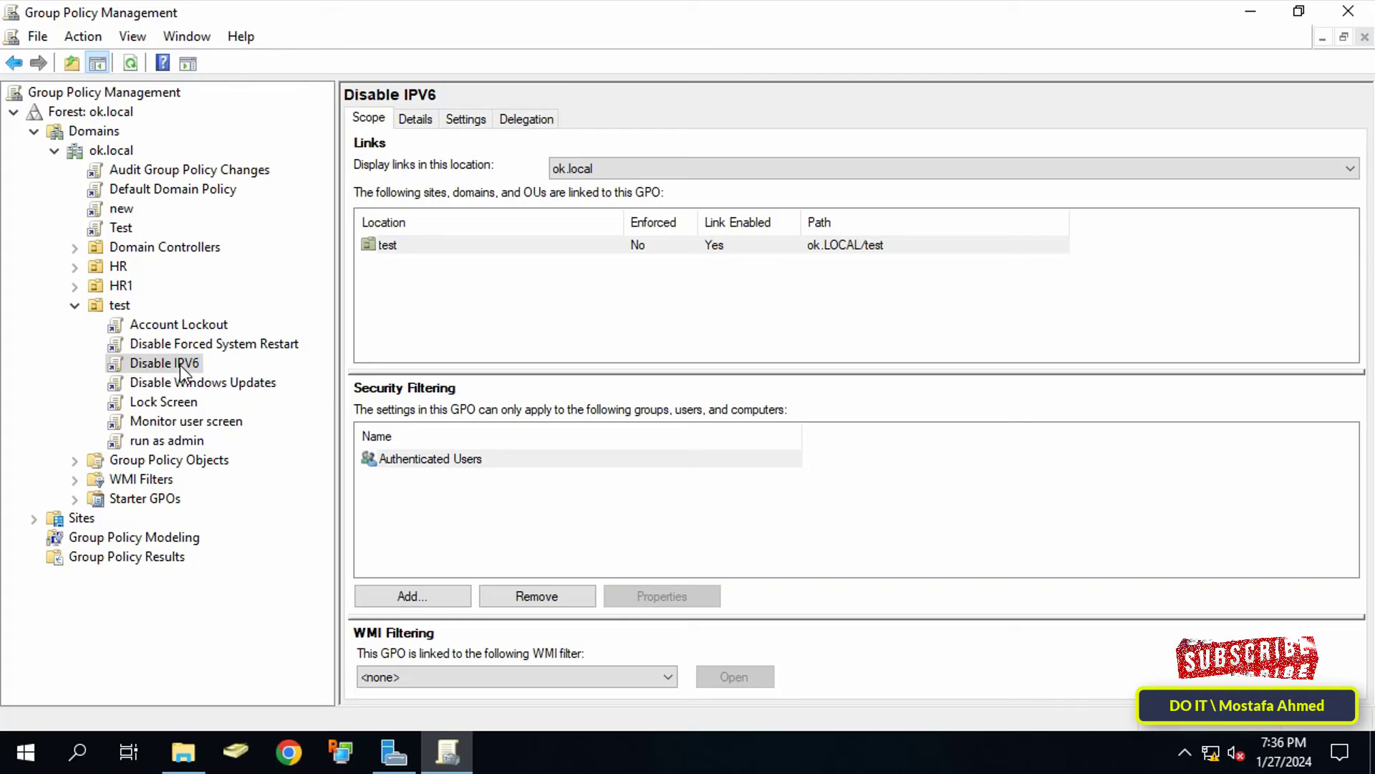
click(179, 364)
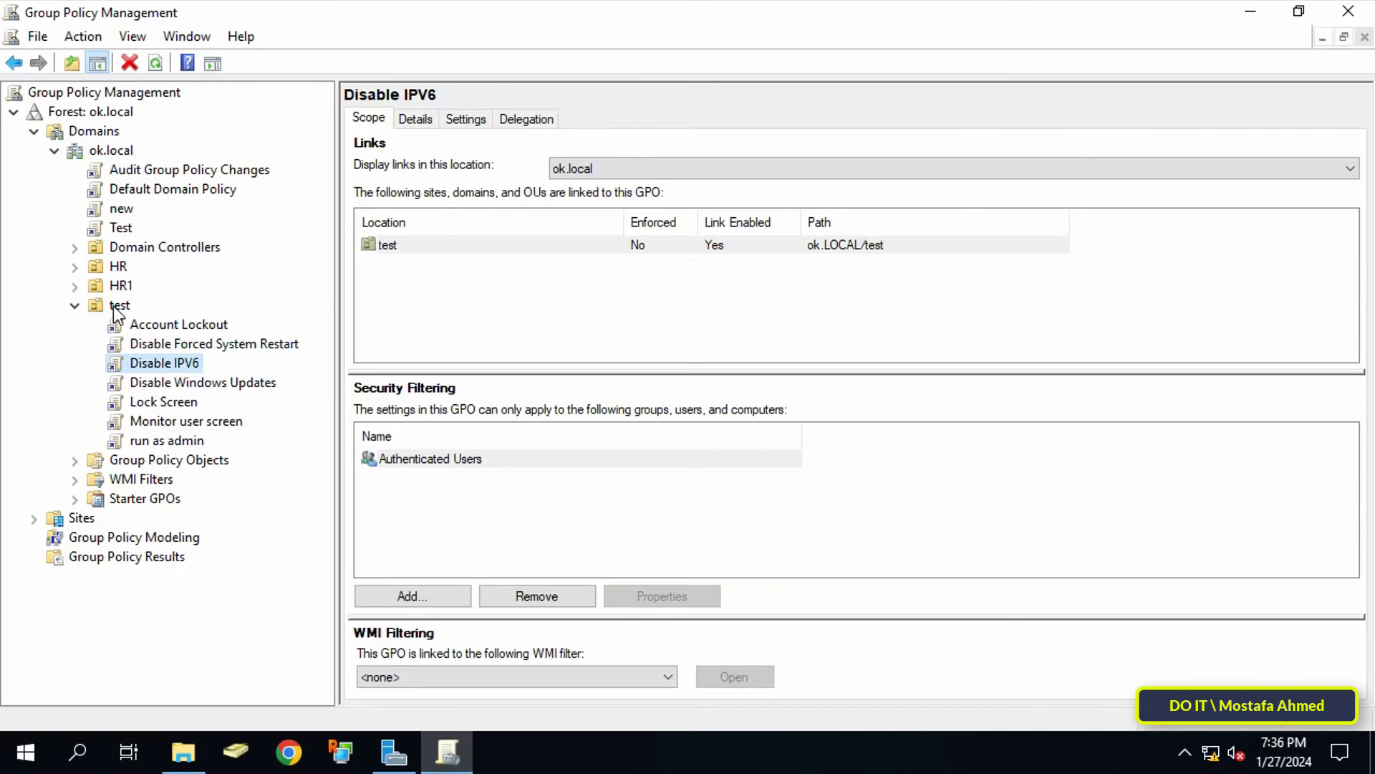
click(119, 305)
click(548, 285)
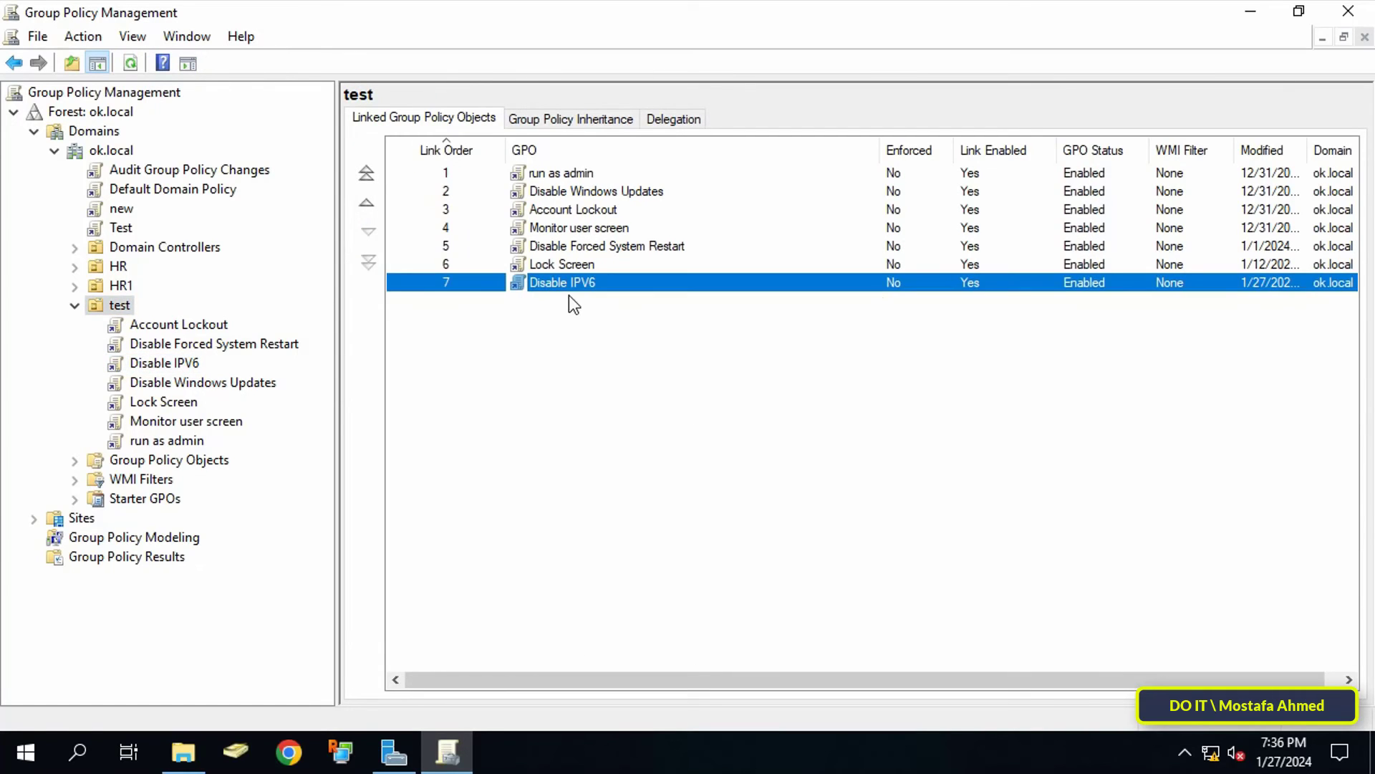